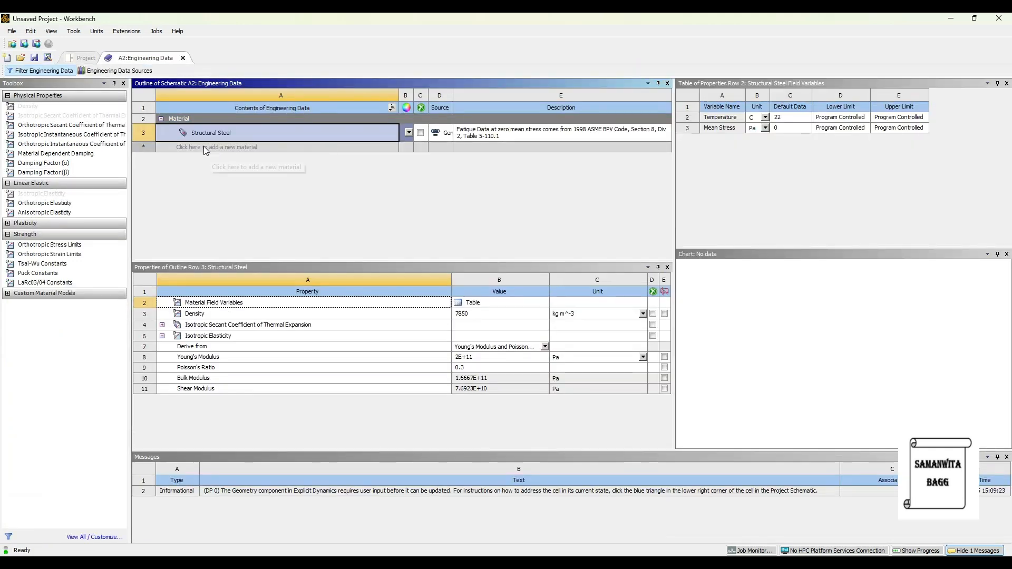
Add a new material named CPVC and give it a density of 1650 kg m^-3
click(204, 147)
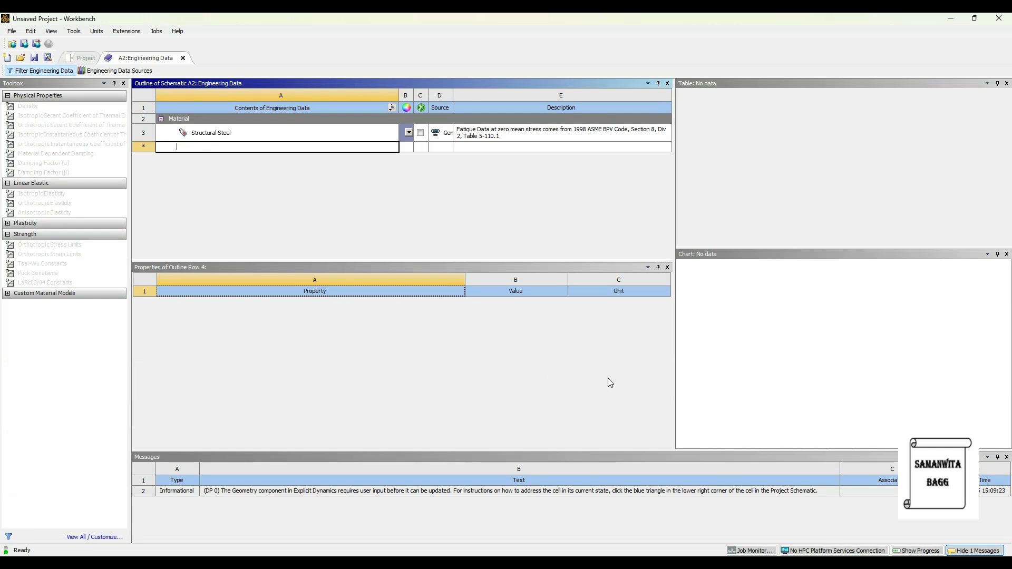
text(VC)
key(Return)
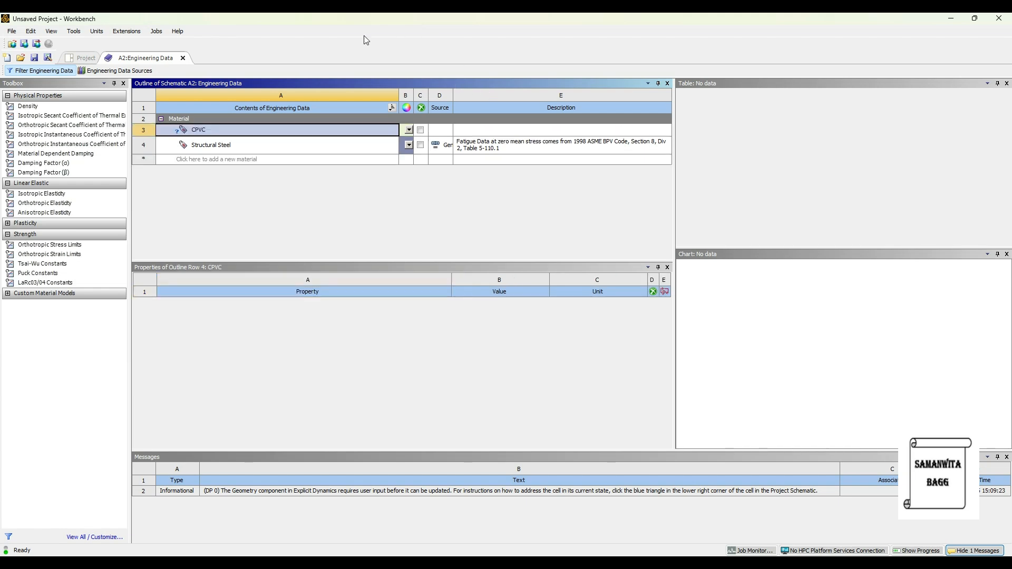
double_click(60, 108)
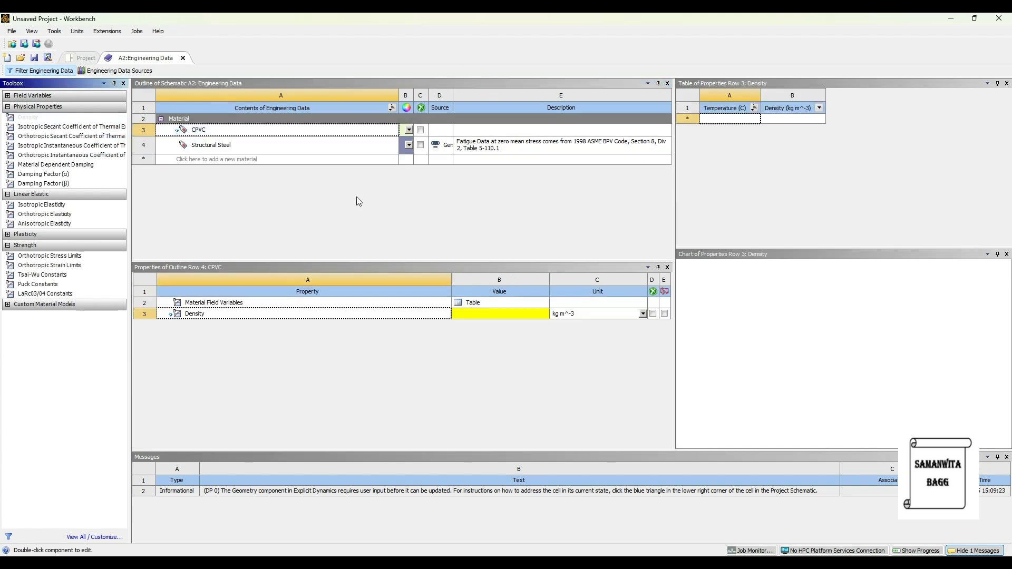
click(480, 314)
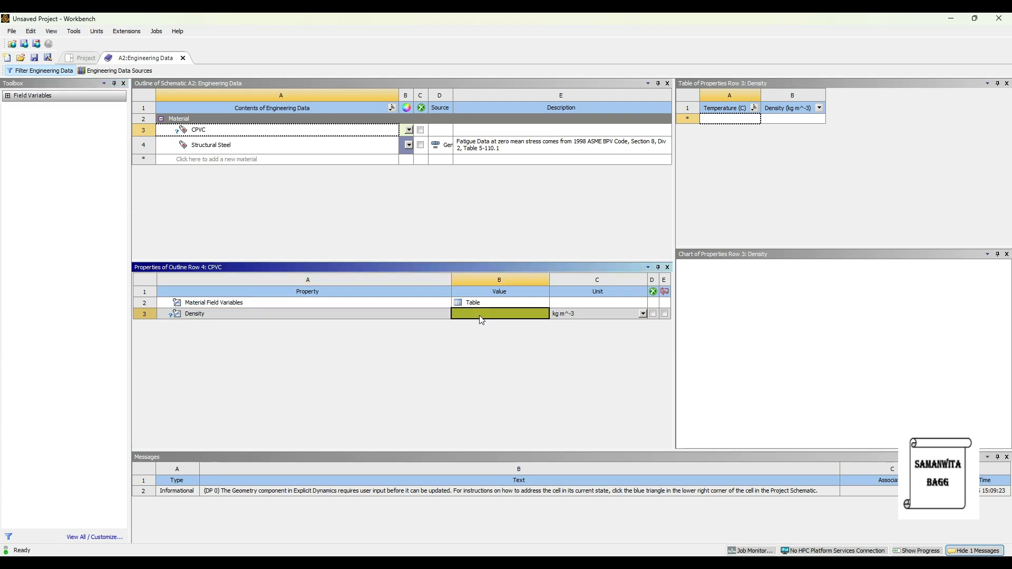
text(1650)
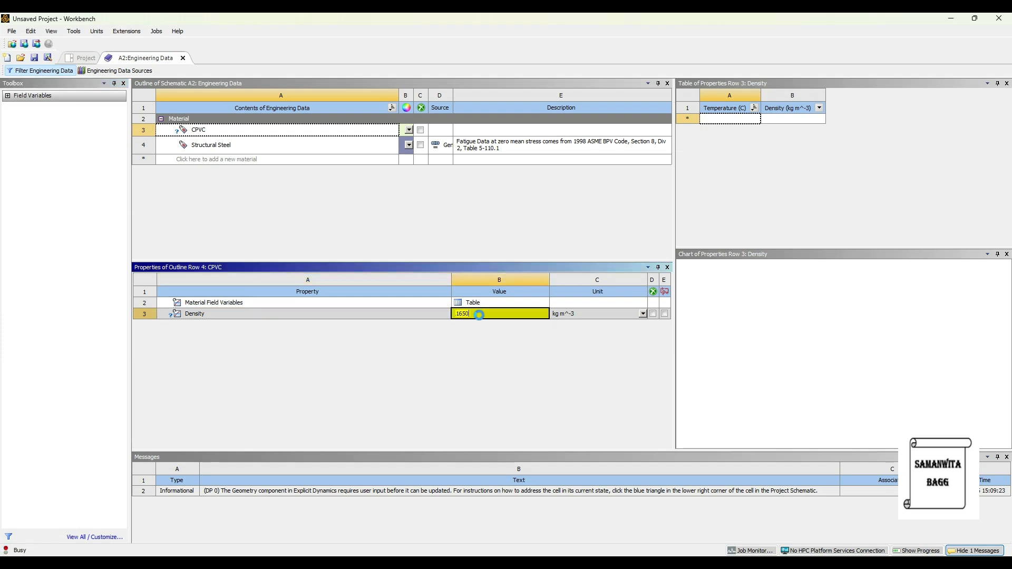
key(Return)
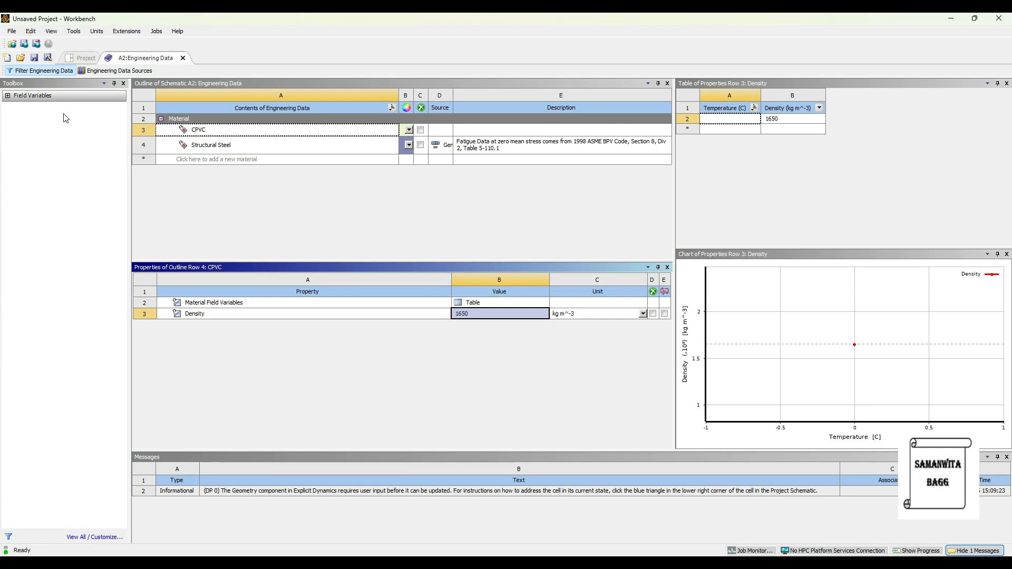
Add isotropic elasticity to CPVC with a Young's modulus of 3.1E+09 Pa and a Poisson's ratio of 0.386
click(217, 130)
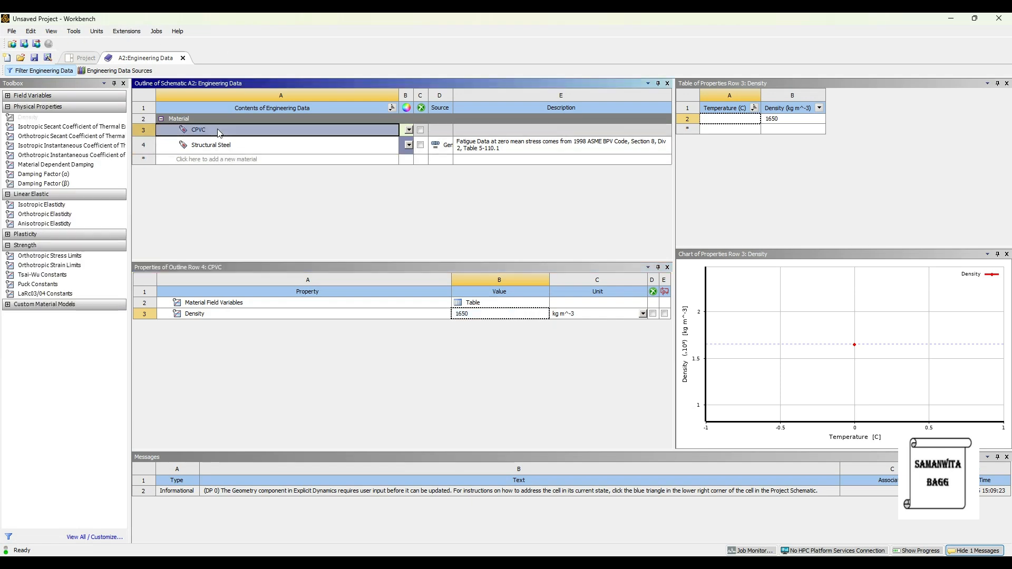
double_click(41, 205)
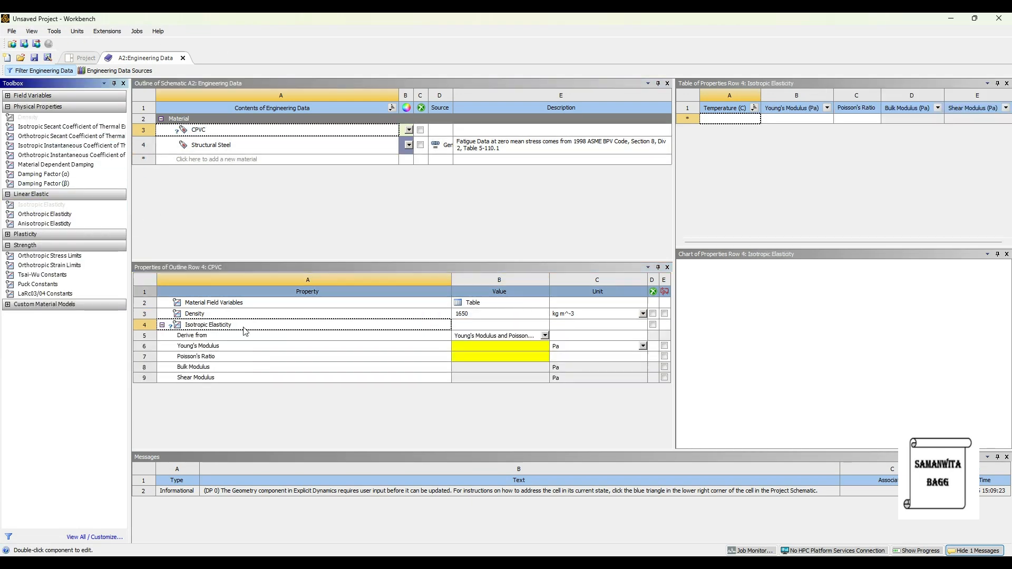
click(461, 349)
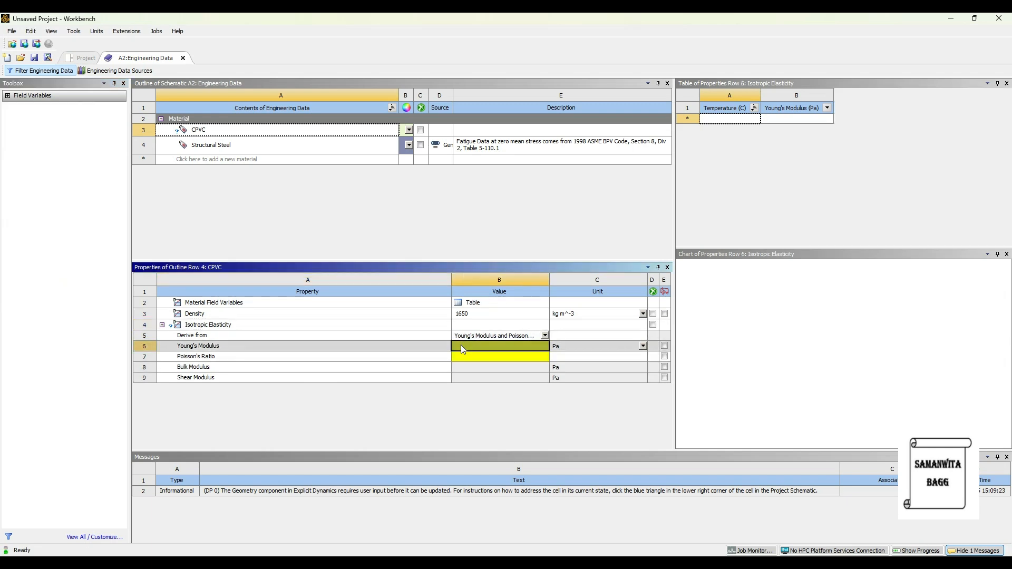
text(3.1)
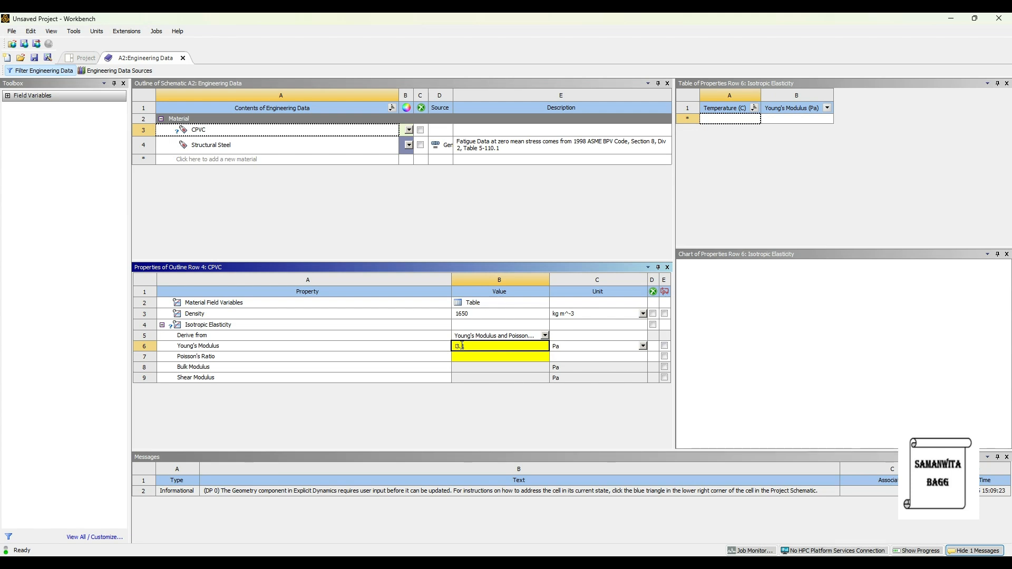
text(E+09)
key(Return)
click(467, 360)
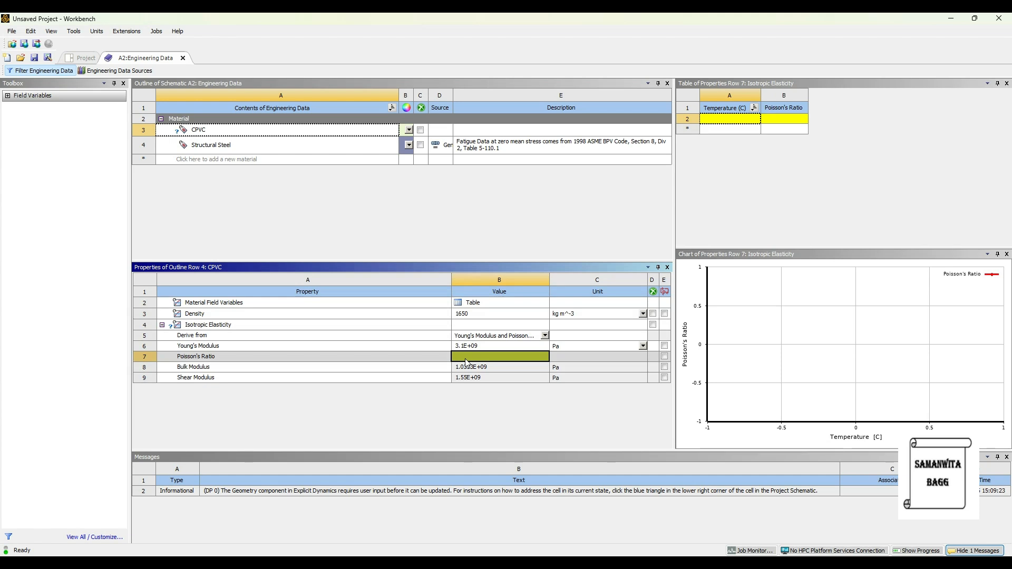
text(0.3)
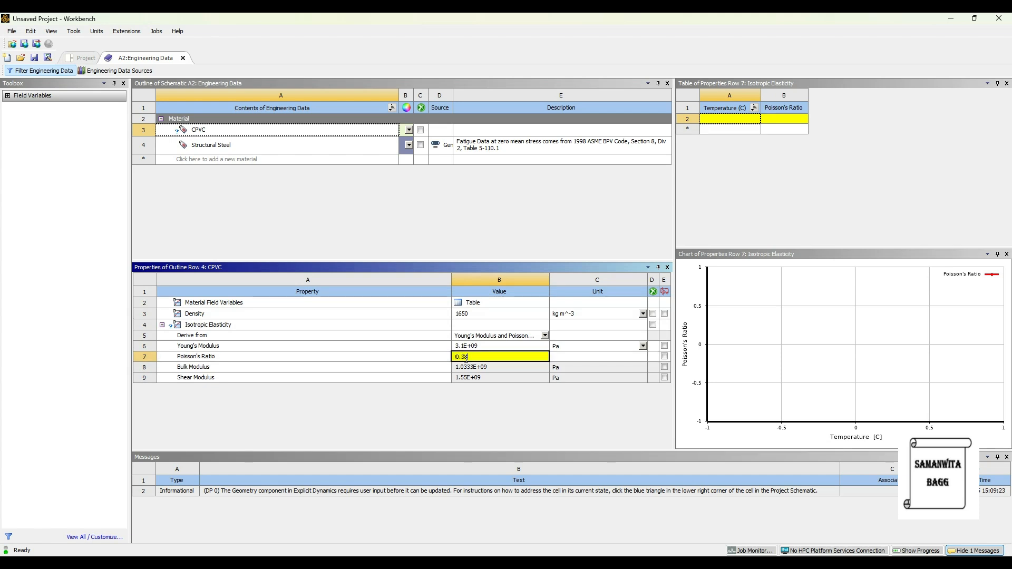
text(86)
key(Return)
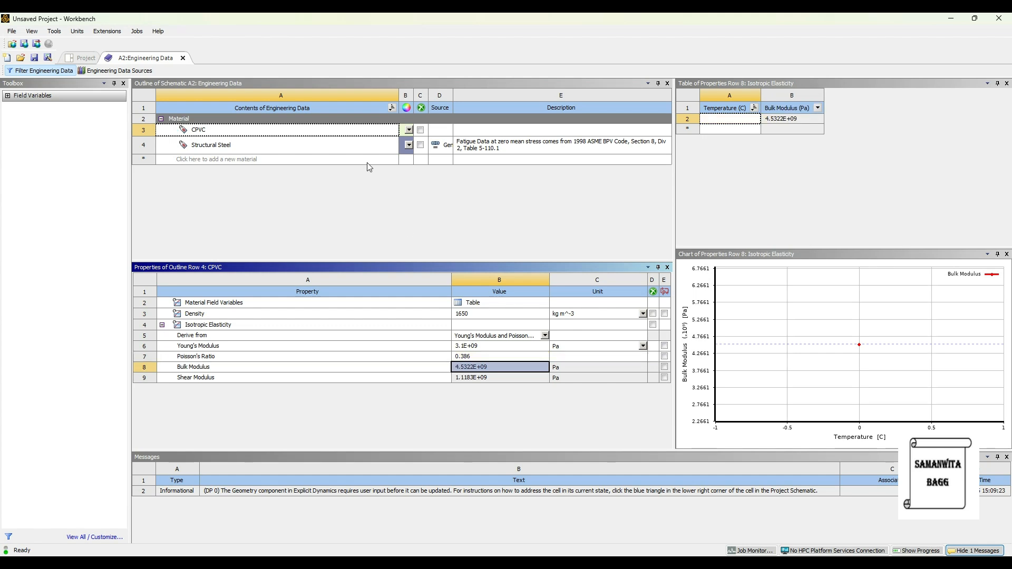
Add a new material named GI and give it a density of 7850 kg m^-3
click(215, 160)
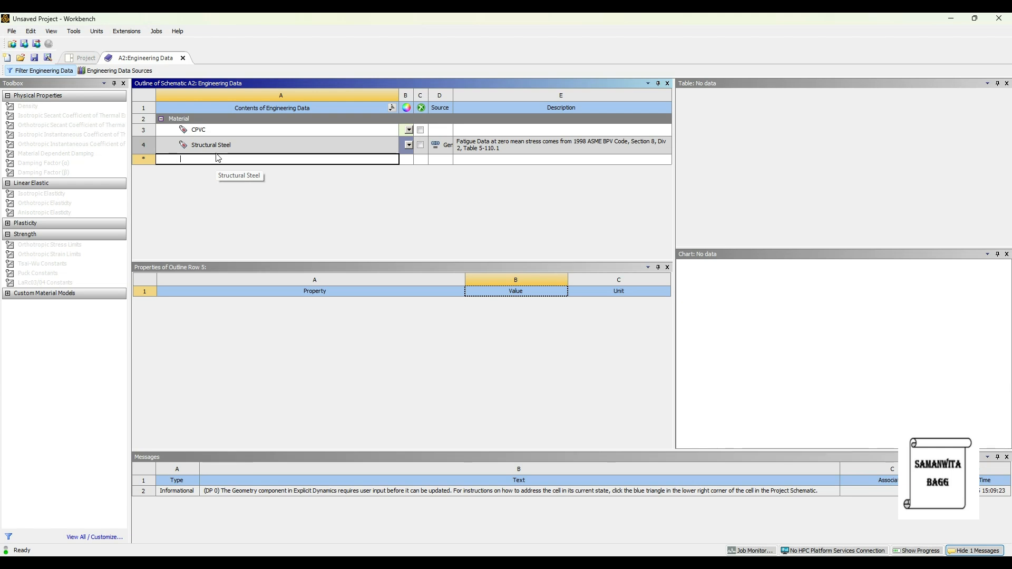
key(Return)
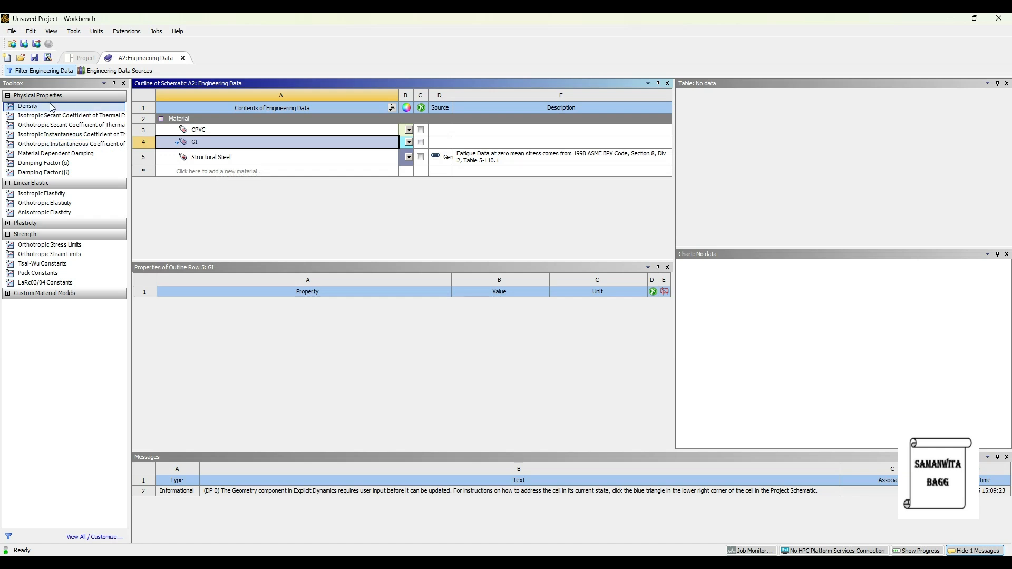
drag(29, 106, 314, 264)
click(468, 314)
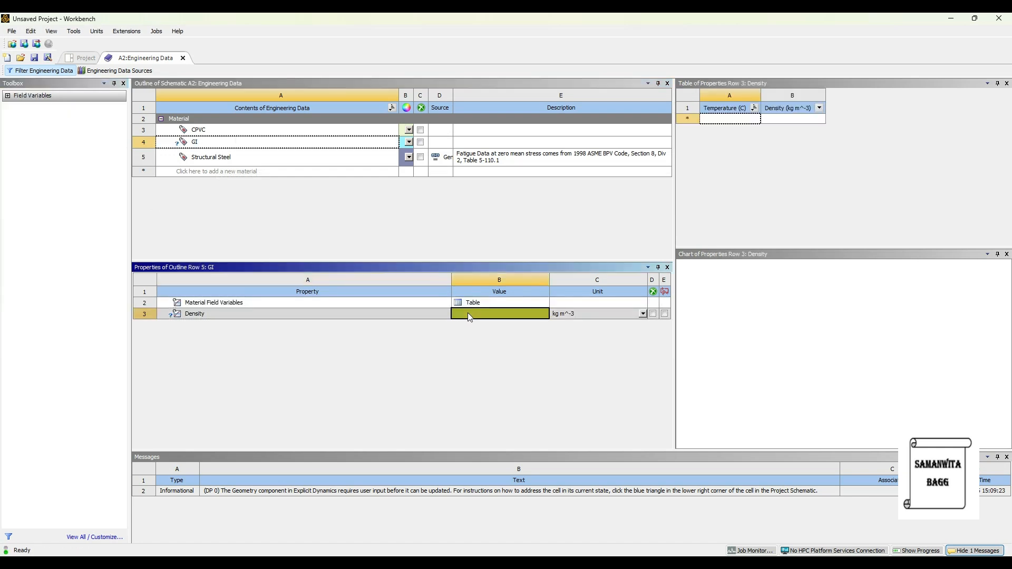
text(7850)
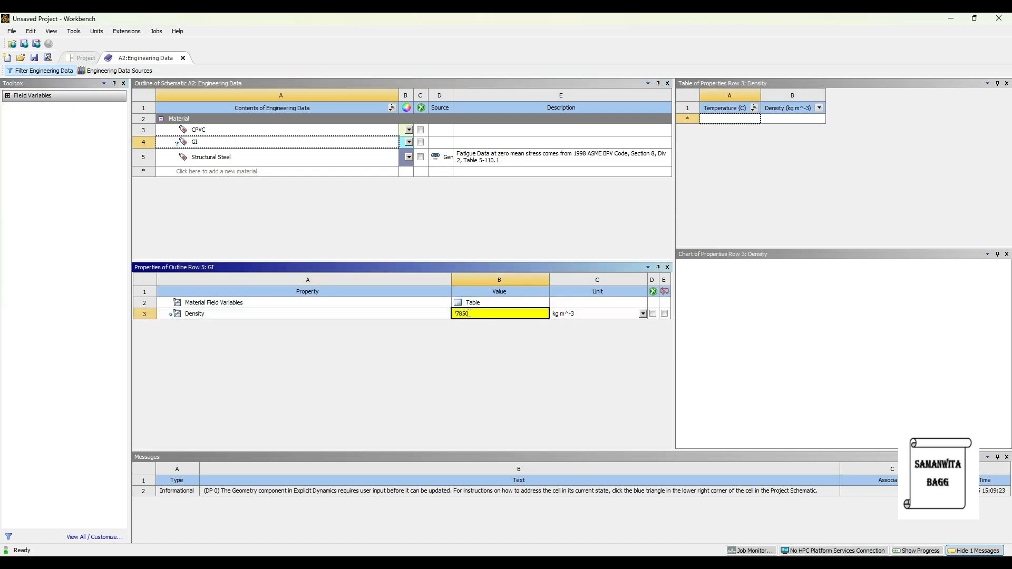
key(Return)
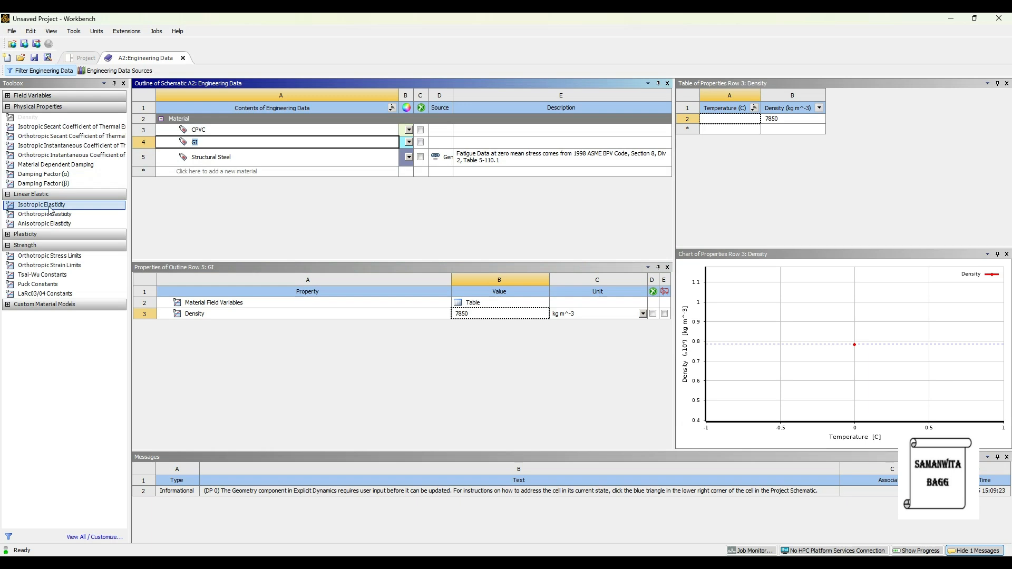
Add isotropic elasticity to GI with a Young's modulus of 2E+11 Pa and a Poisson's ratio of 0.29
click(58, 205)
drag(58, 206, 311, 295)
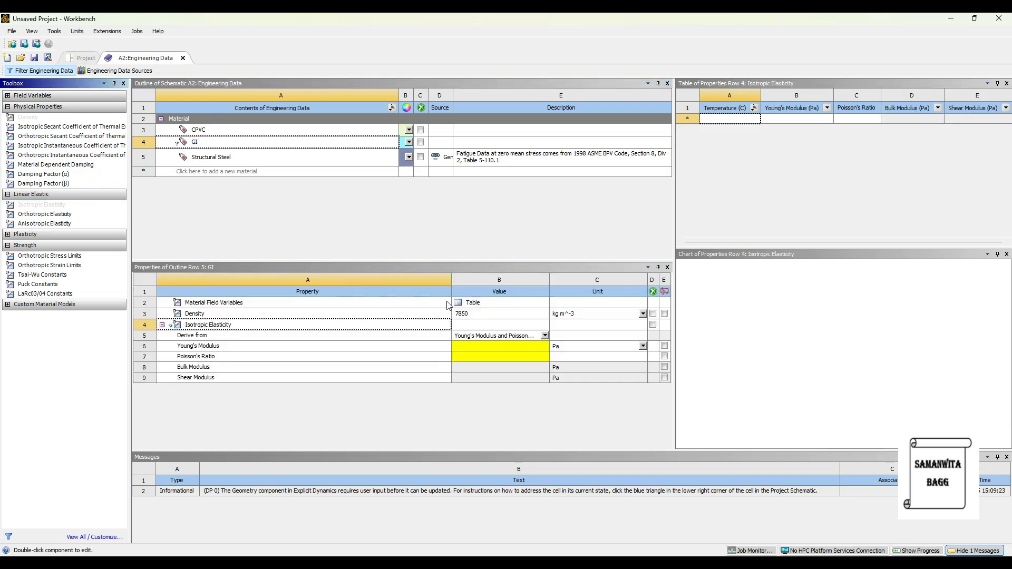
click(463, 346)
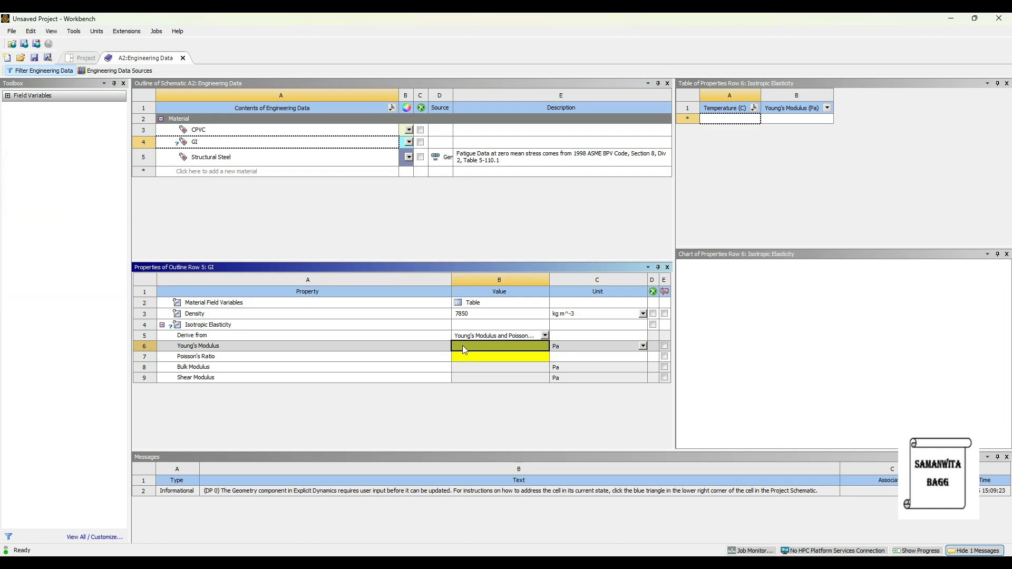
text(200E9)
key(Return)
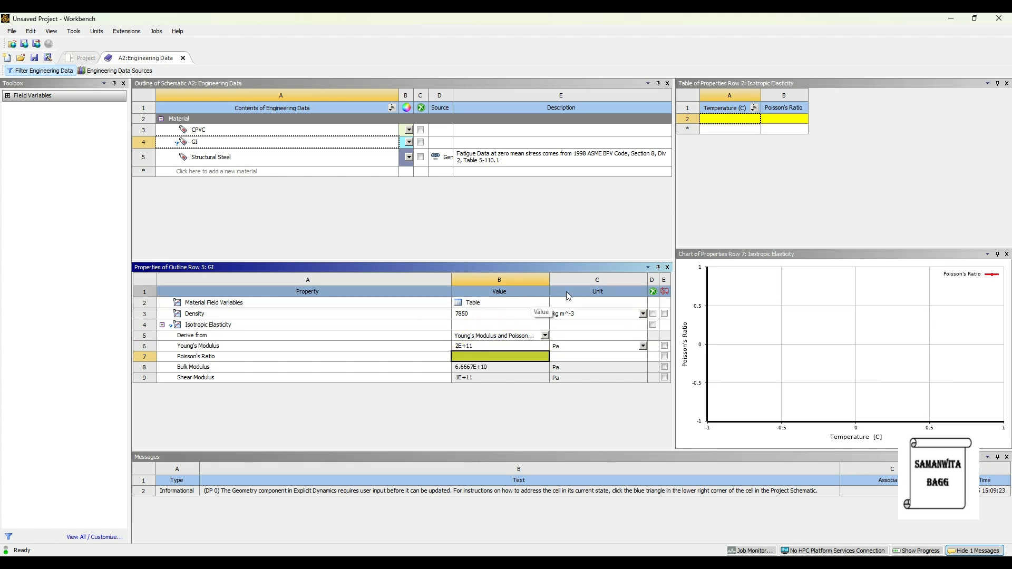
text(0.29)
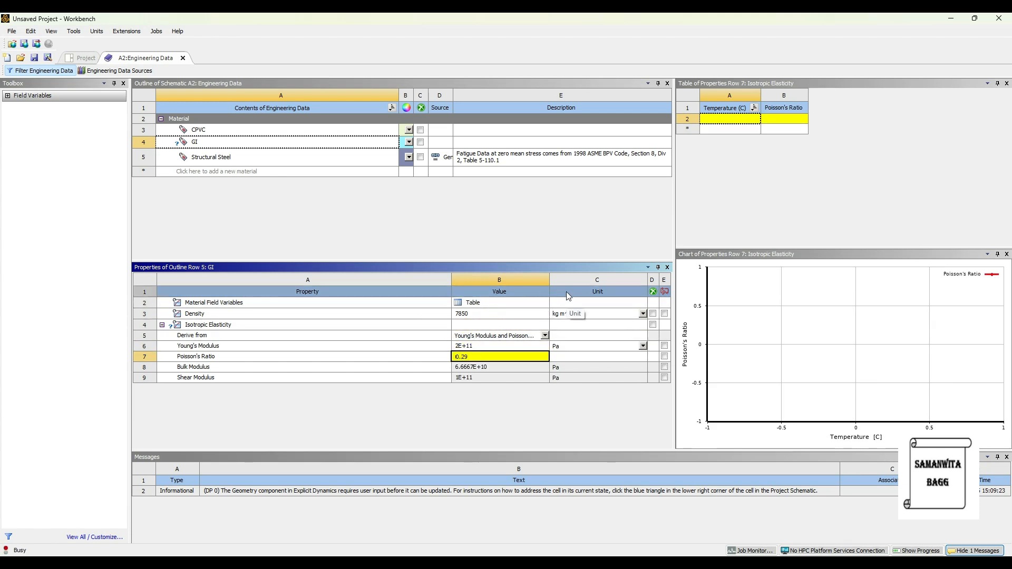
key(Return)
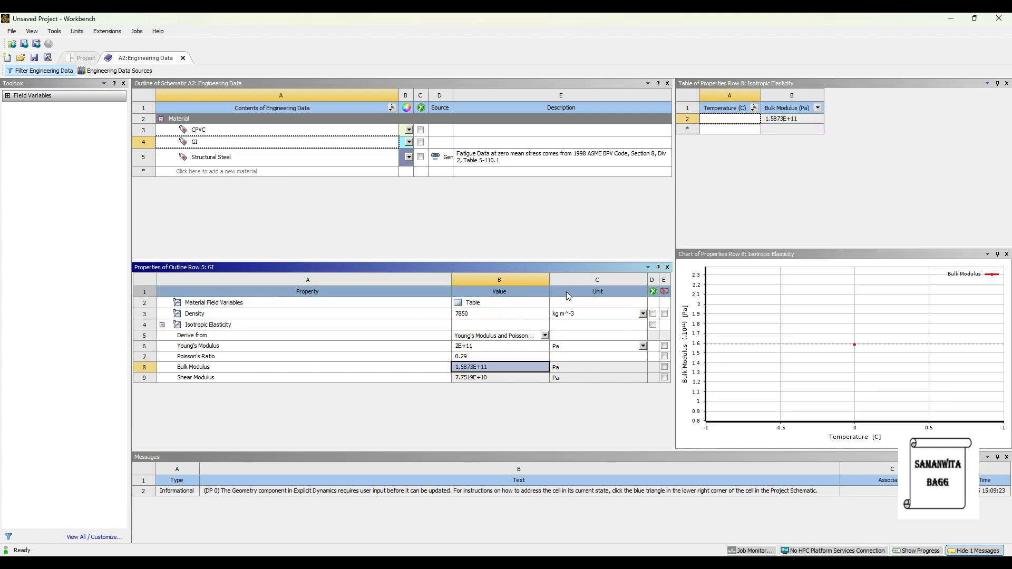
Add a new material named HDPE and give it a density of 995 kg m^-3
click(195, 171)
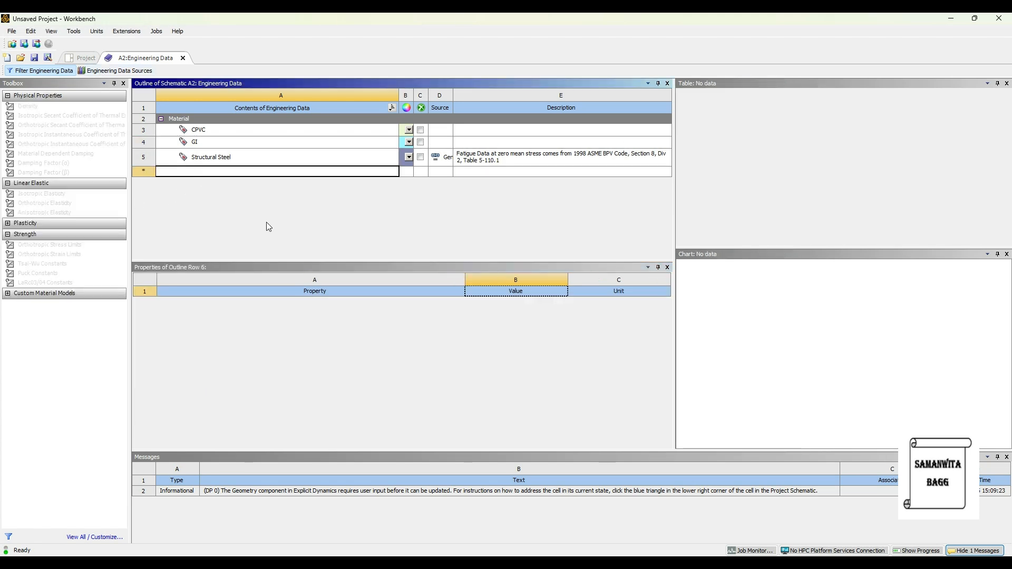
text(HDPE)
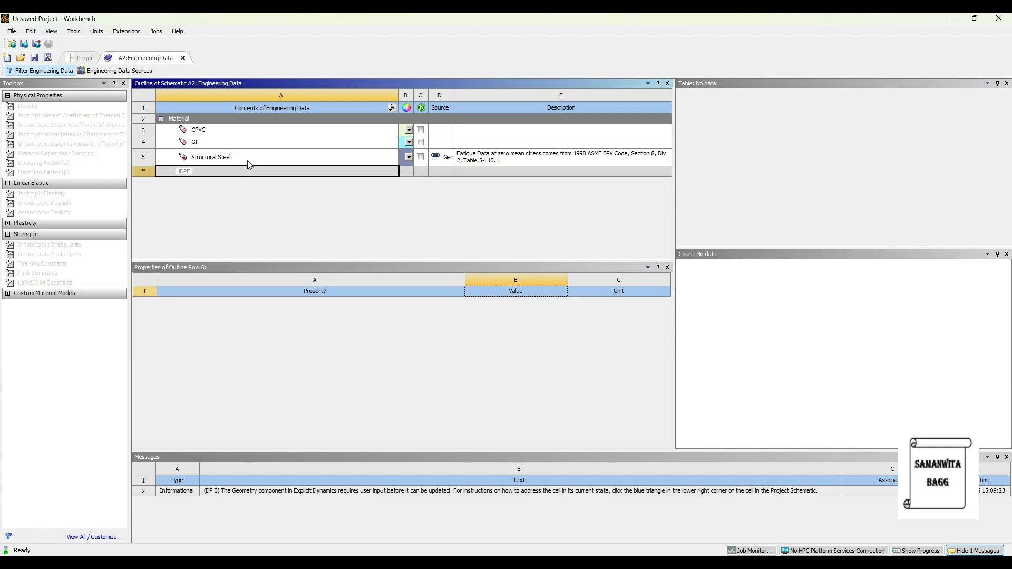
key(Return)
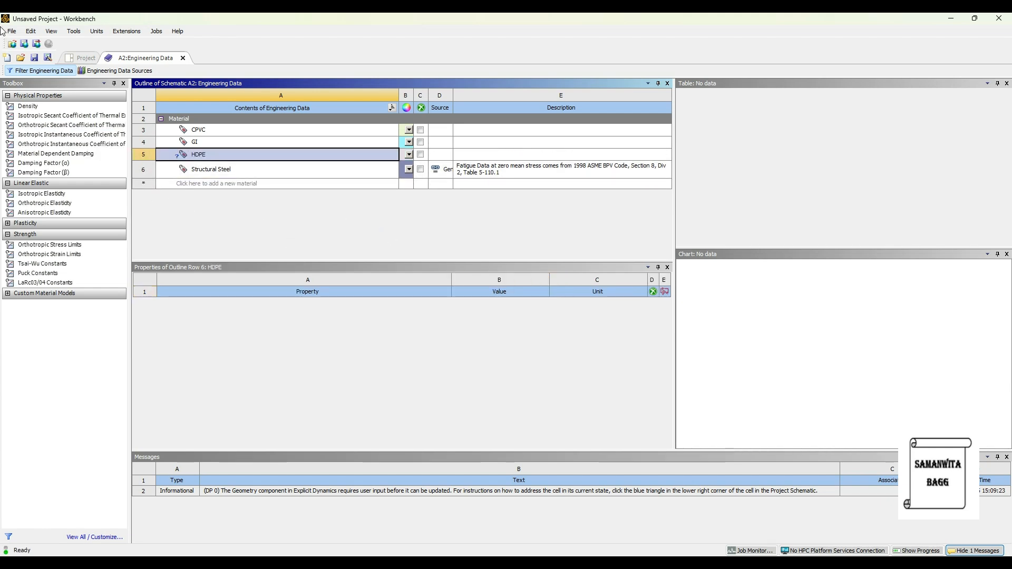
double_click(51, 108)
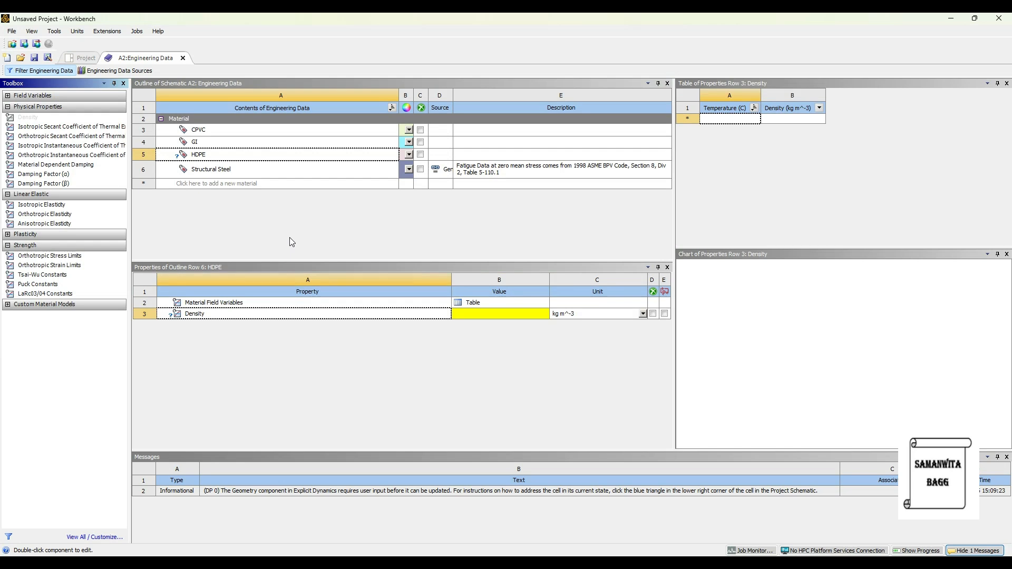
click(468, 313)
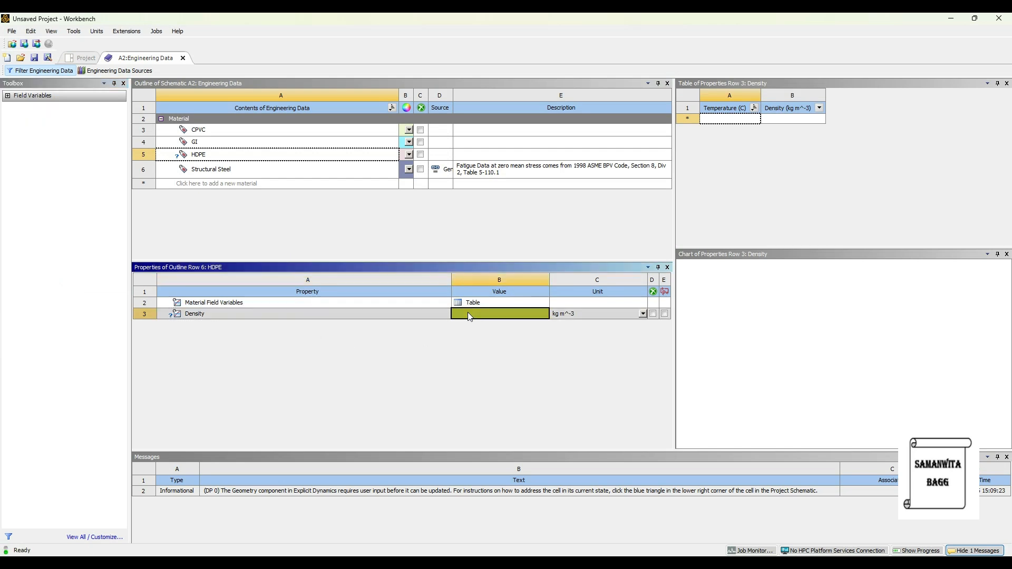
text(995)
key(Return)
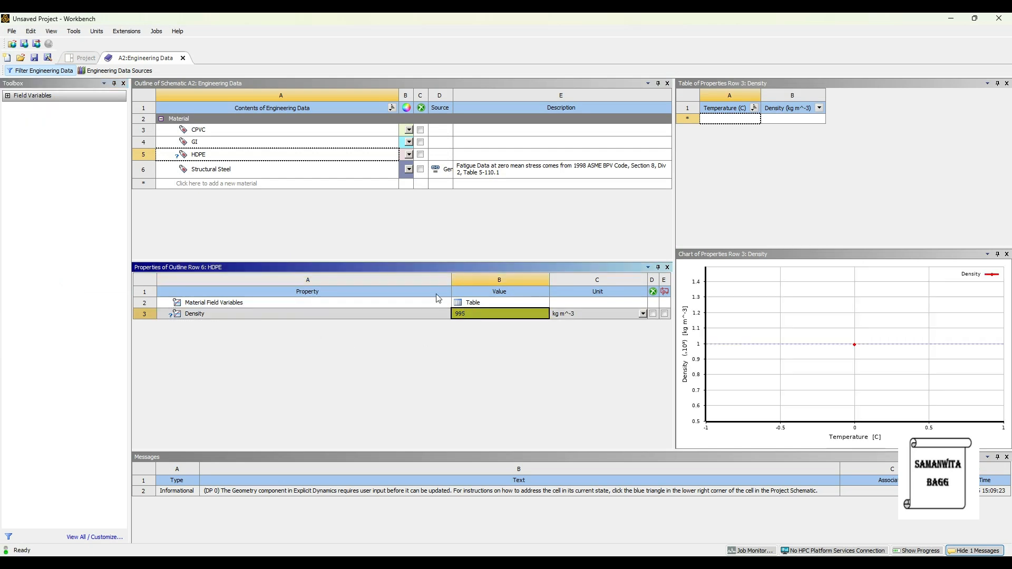
Add isotropic elasticity to HDPE with a Young's modulus of 1.5E+09 Pa and a Poisson's ratio of 0.45
click(199, 154)
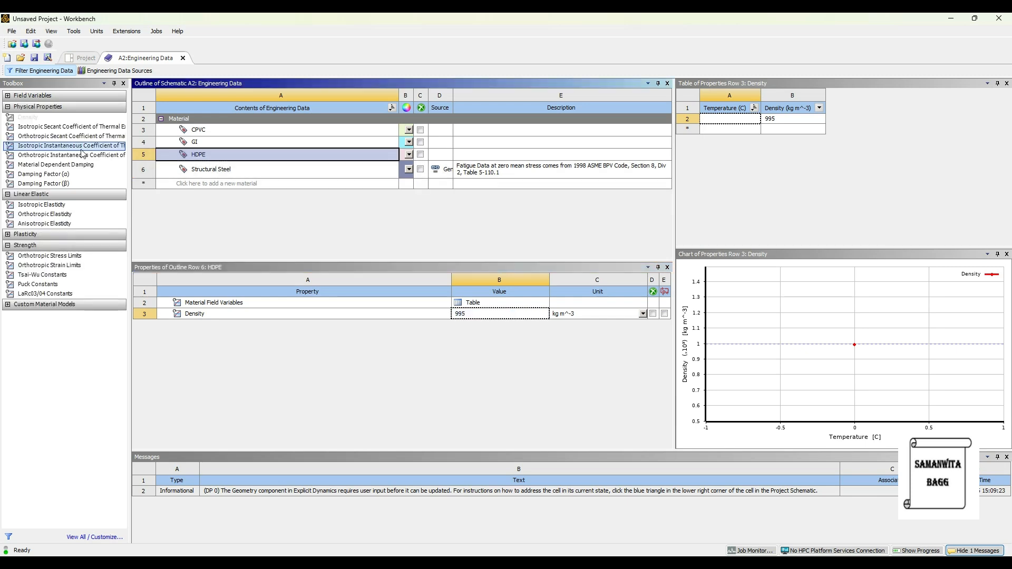
drag(62, 206, 369, 395)
click(468, 345)
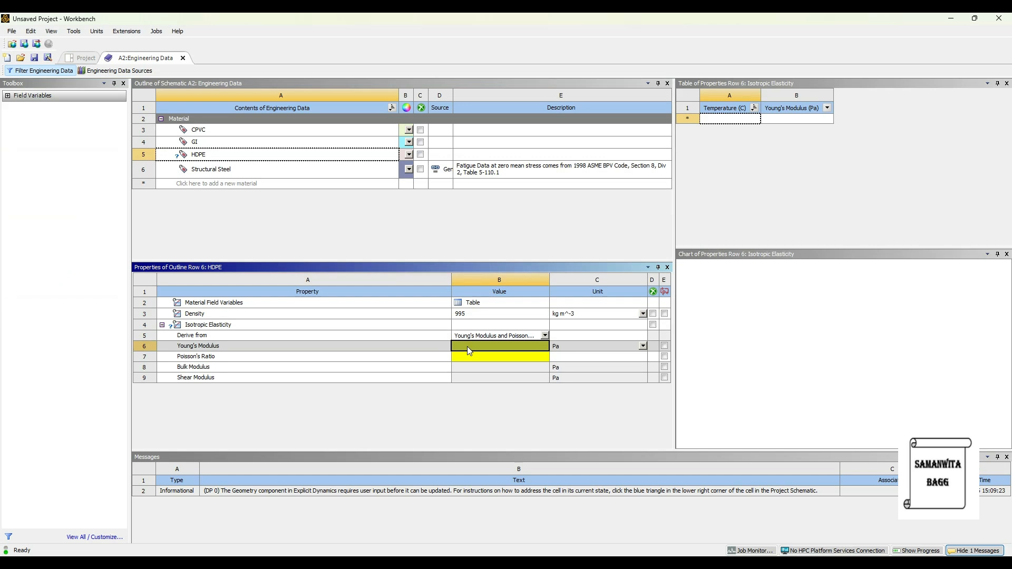
text(1)
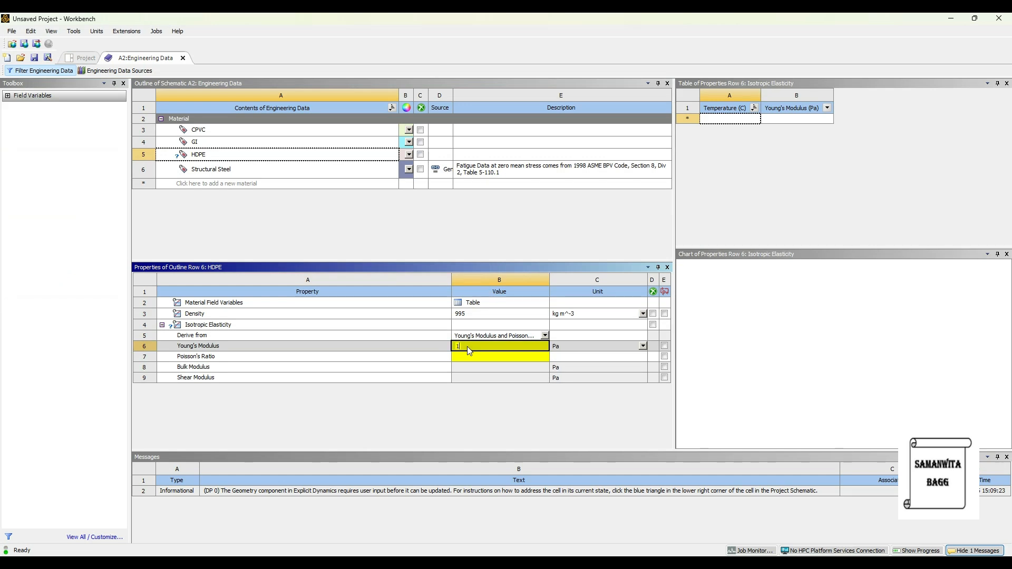
text(.5E9)
click(467, 347)
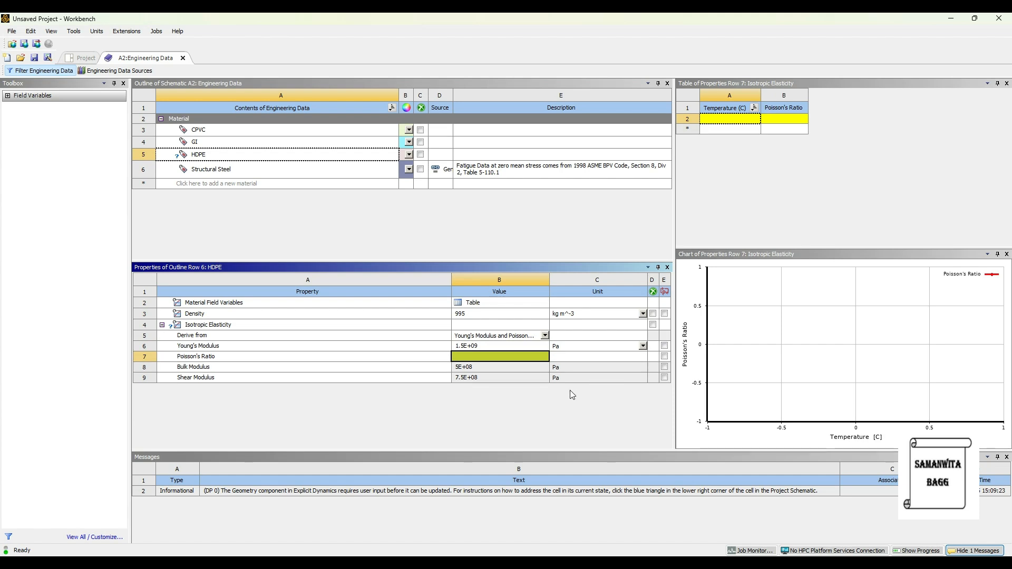
text(0.)
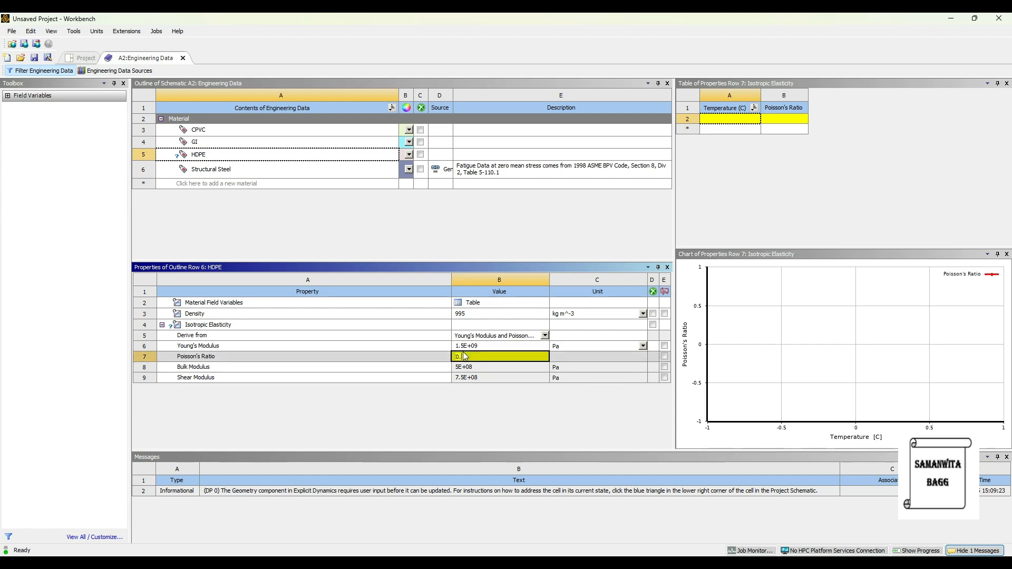
text(45)
key(Return)
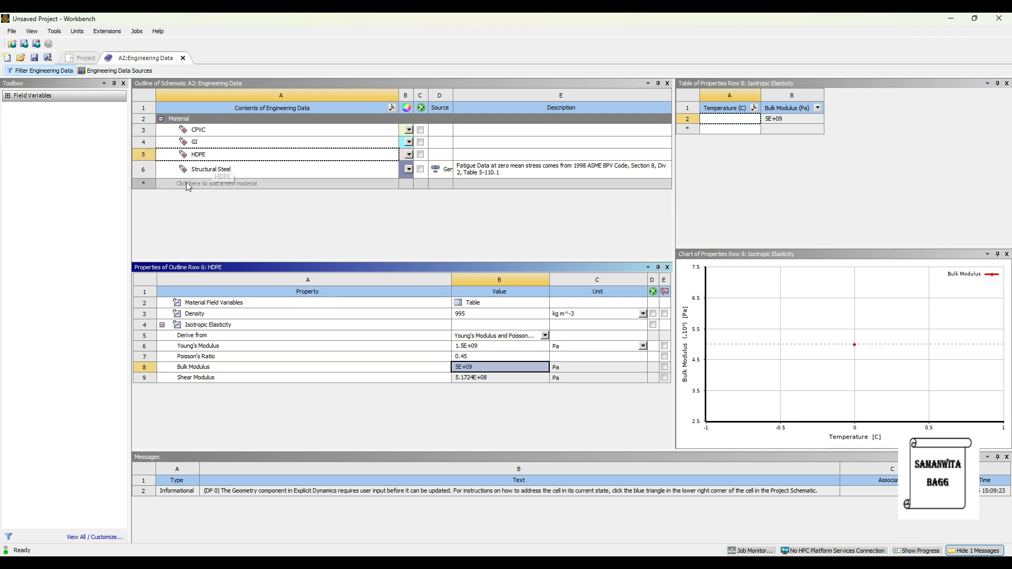
Add Stainless Steel from the General Materials data source to the project's engineering data
click(116, 71)
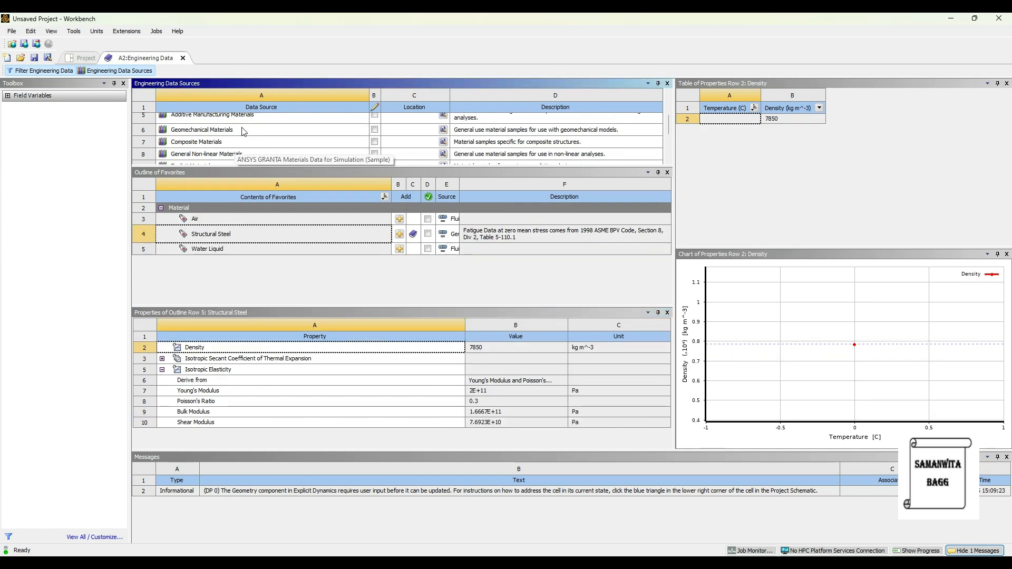
scroll(216, 137, up, 2)
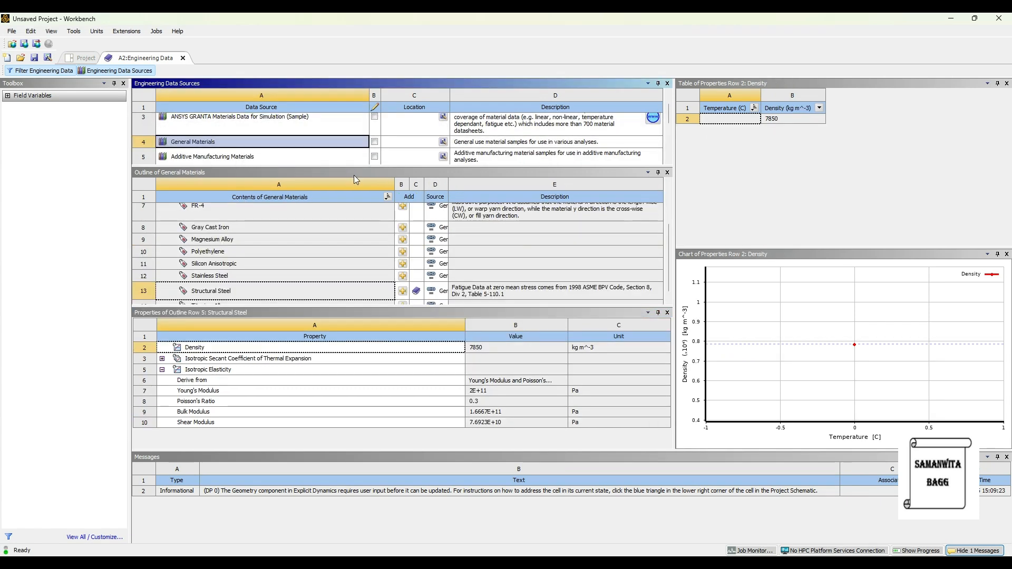
click(402, 275)
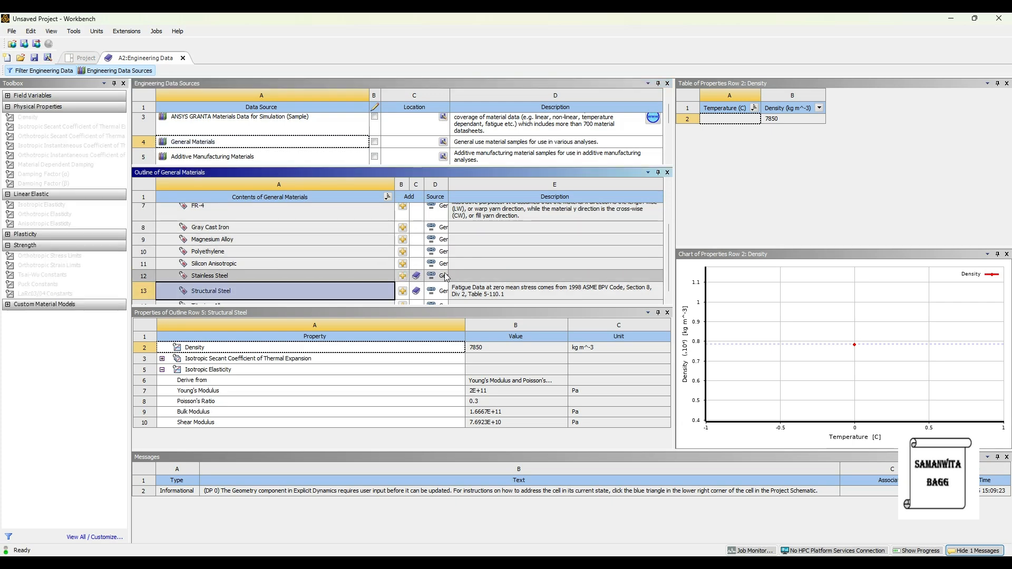
click(127, 71)
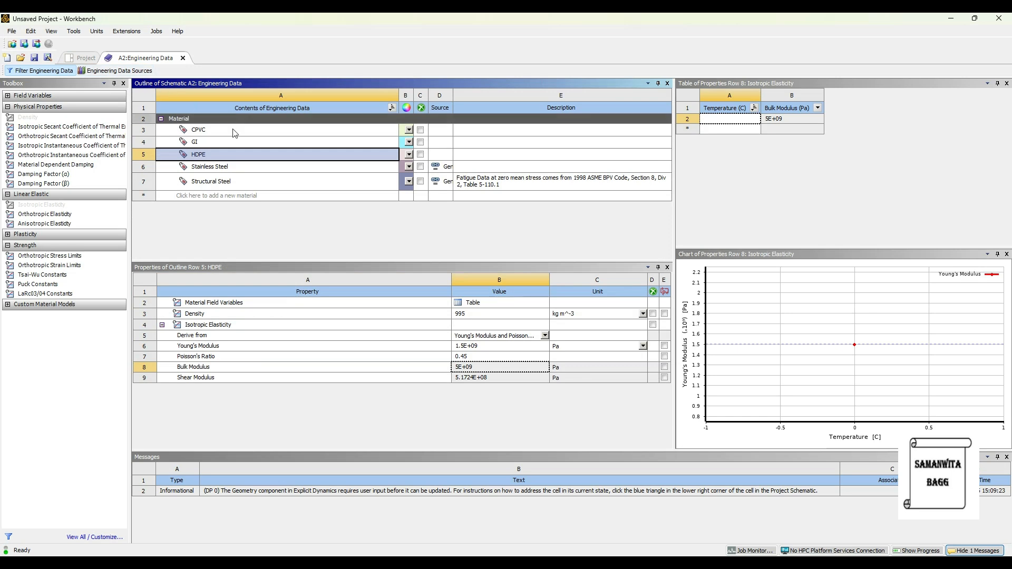
Delete Structural Steel from the engineering data and return to the project schematic
right_click(237, 182)
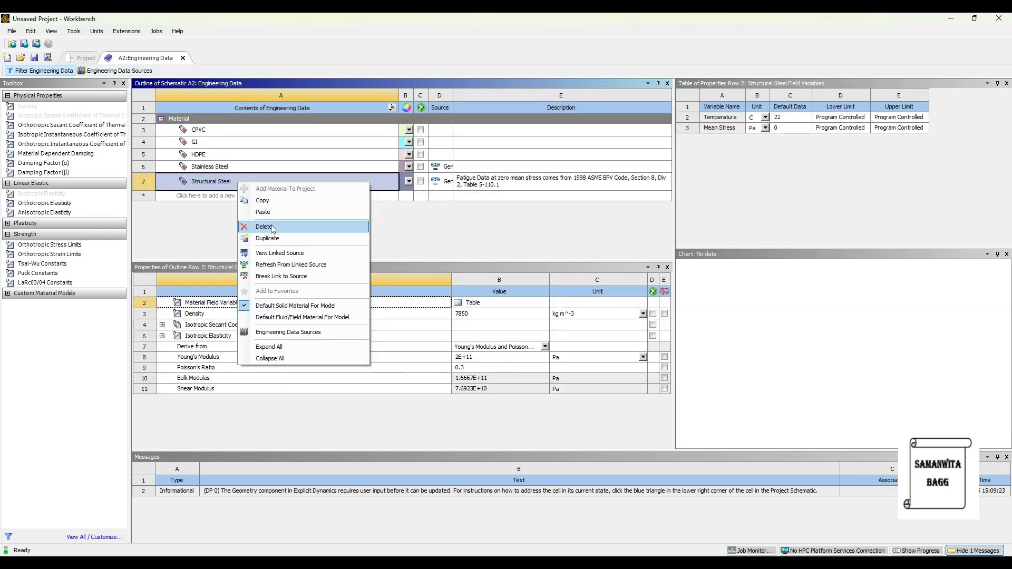
click(293, 227)
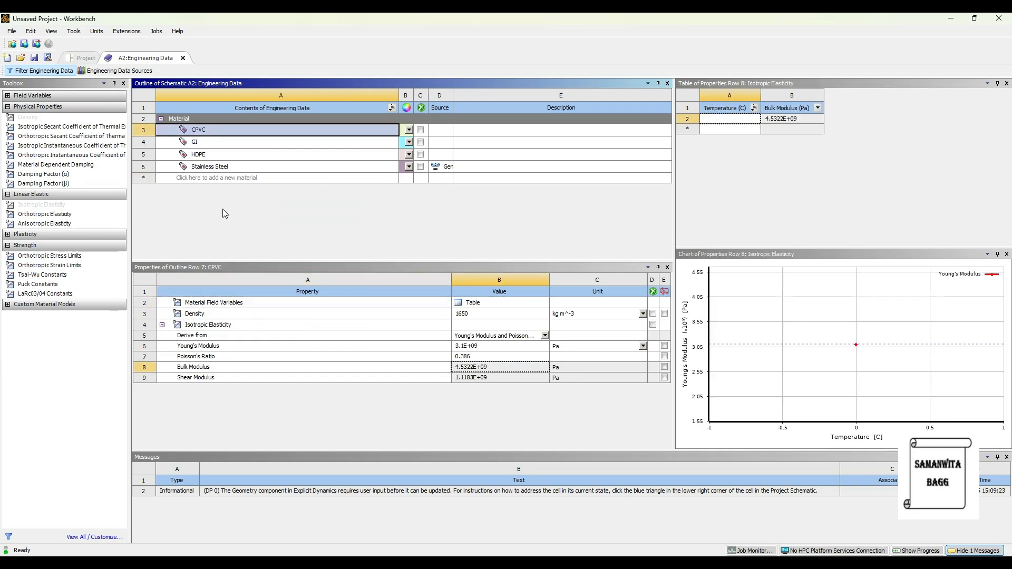
click(80, 58)
click(166, 71)
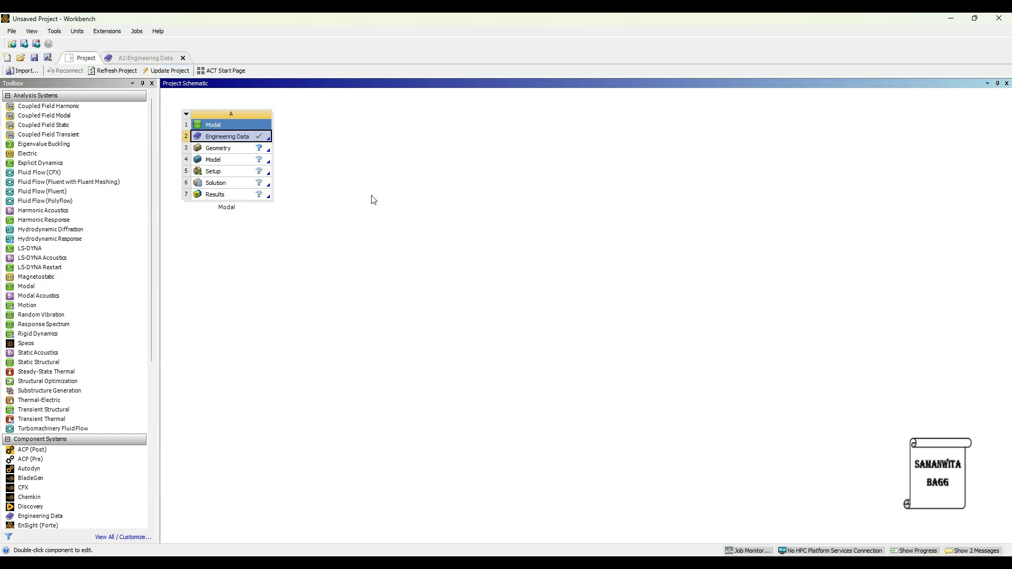
Import the pipe elbow geometry into the Modal system and open its model in Mechanical
right_click(236, 149)
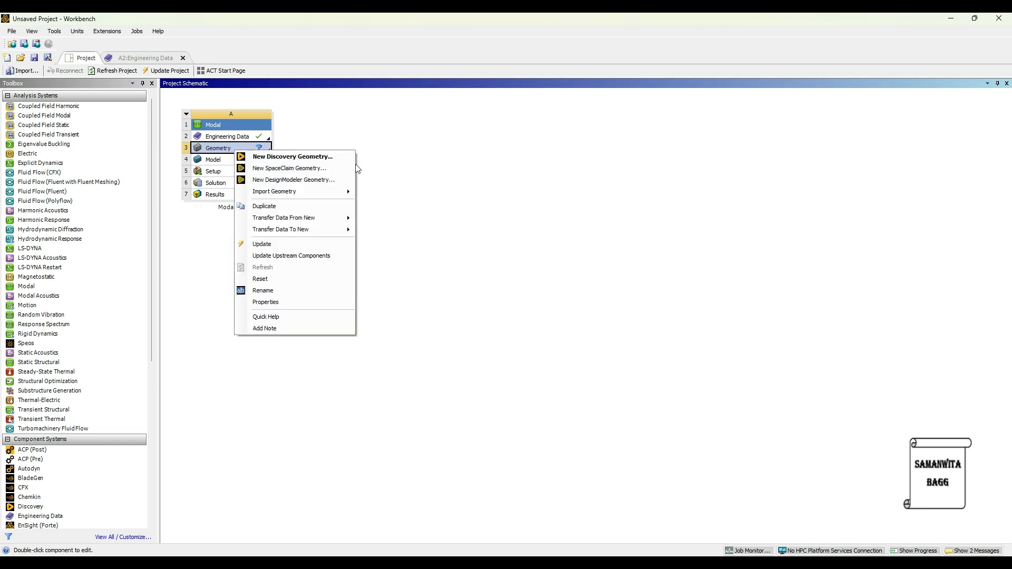
mouse_move(316, 191)
click(401, 207)
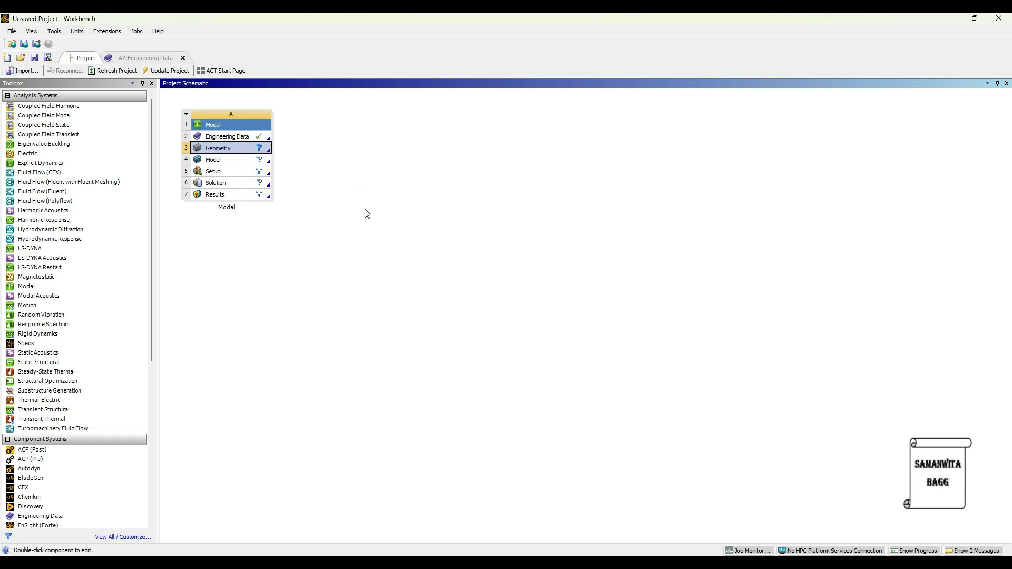
click(224, 160)
double_click(223, 161)
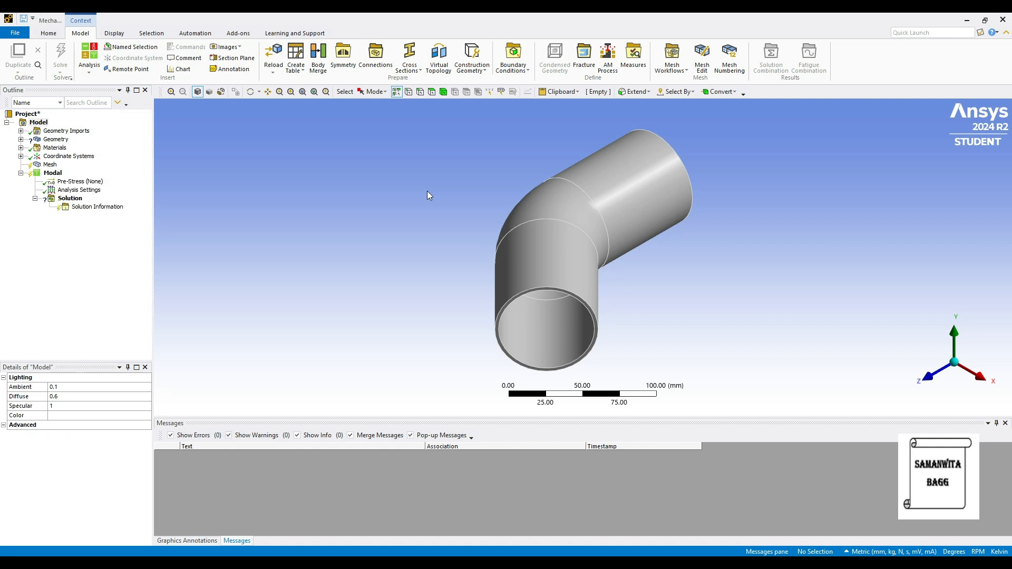
Assign the Stainless Steel material to the Solid body of the pipe elbow
click(67, 148)
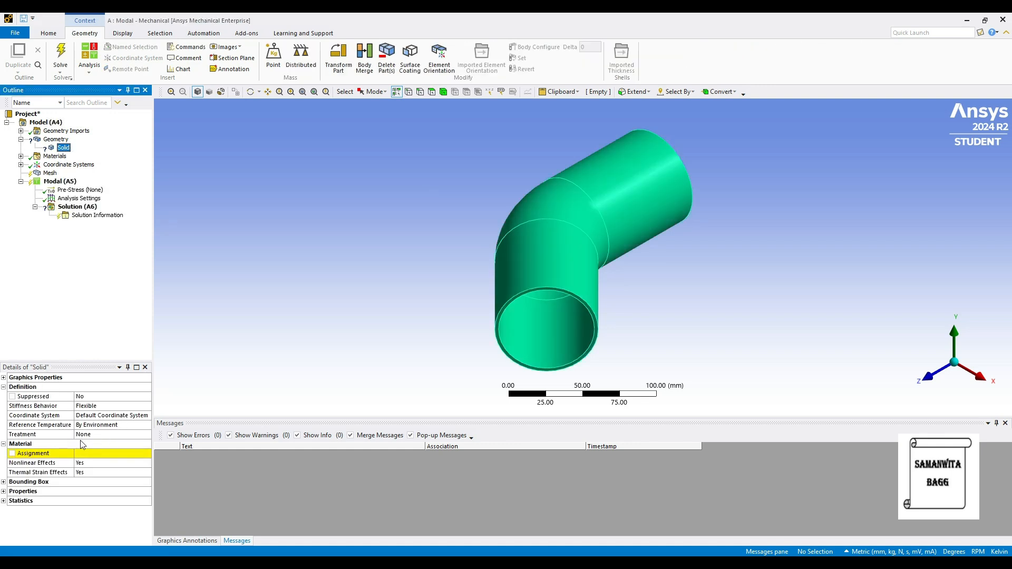
click(96, 454)
click(148, 452)
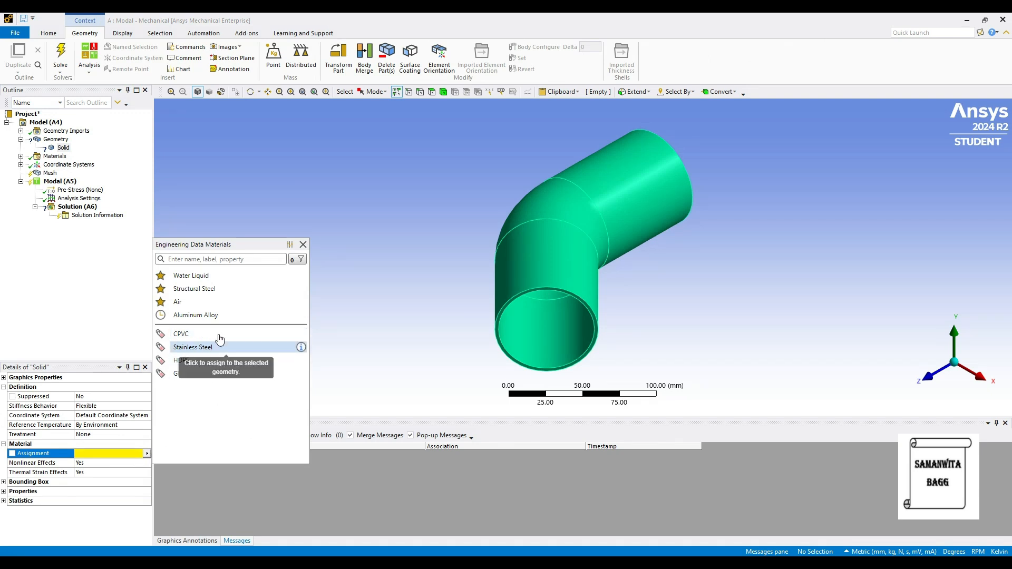
click(205, 347)
Set the mesh element size to 4.5 mm and generate the mesh
click(50, 173)
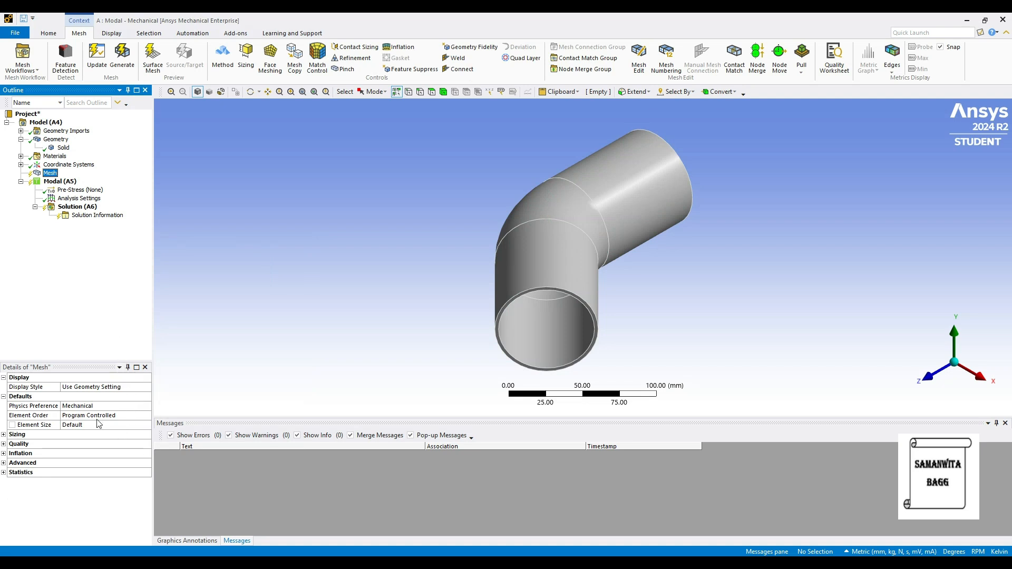
click(83, 427)
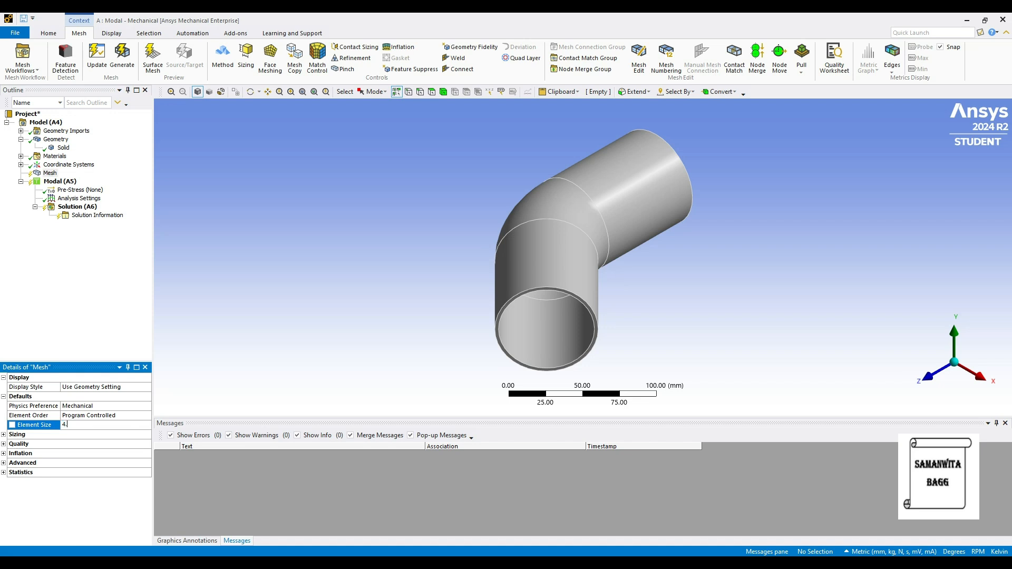
key(Return)
click(121, 56)
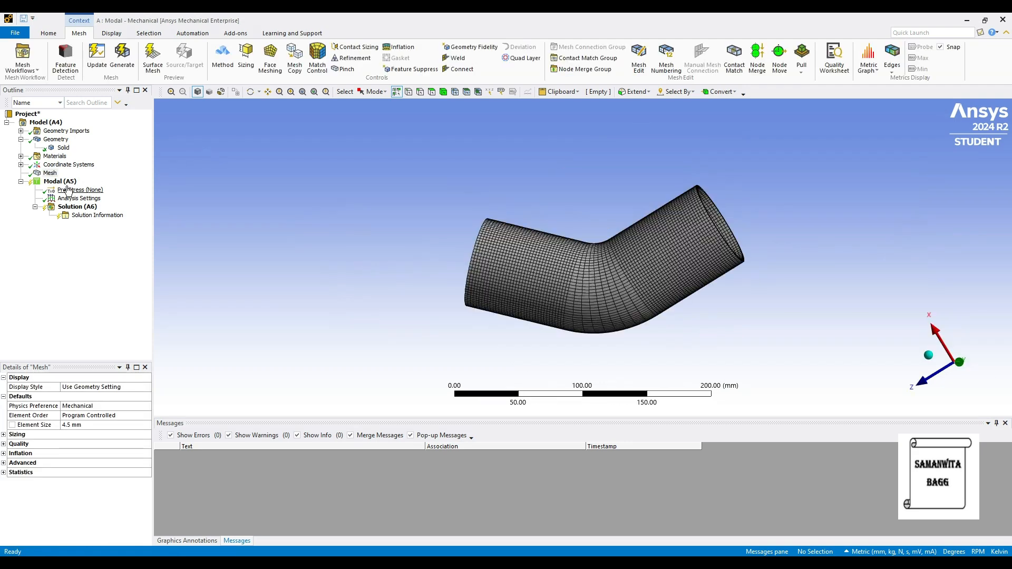
Add a fixed support to the Modal analysis on the end face of one straight leg of the pipe
click(68, 185)
right_click(69, 184)
mouse_move(100, 189)
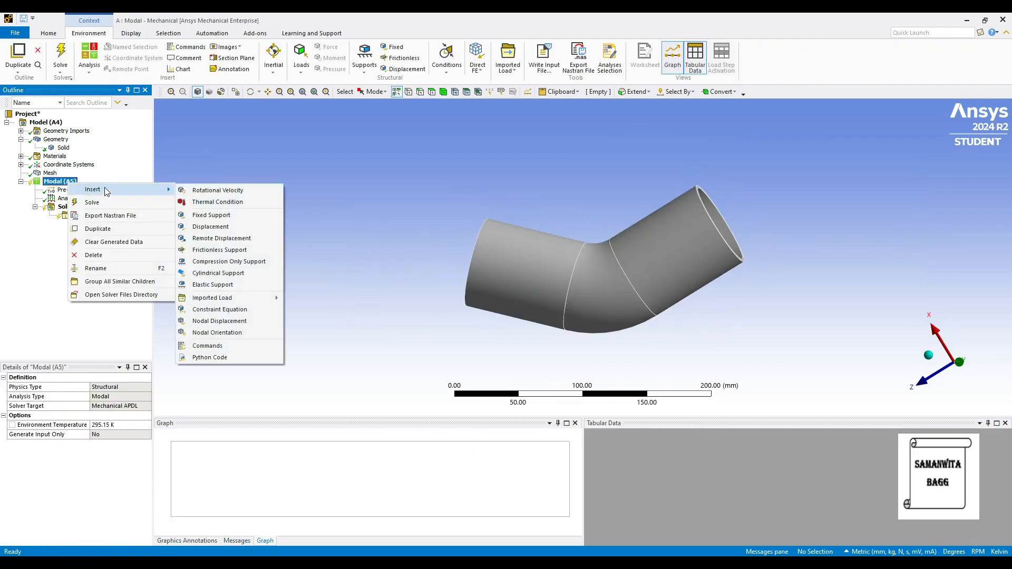
click(211, 215)
middle_drag(476, 249, 482, 218)
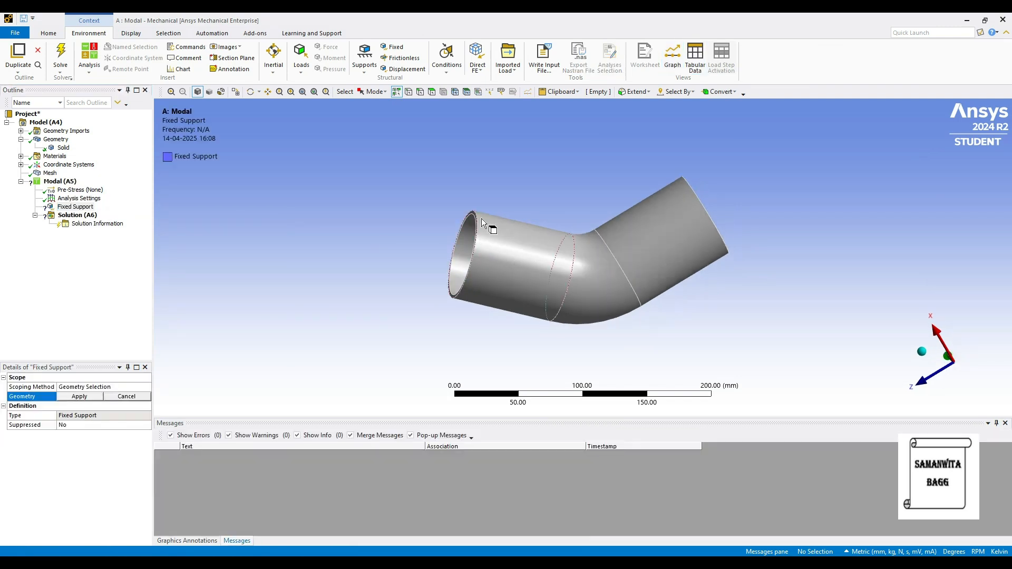
click(432, 91)
click(473, 214)
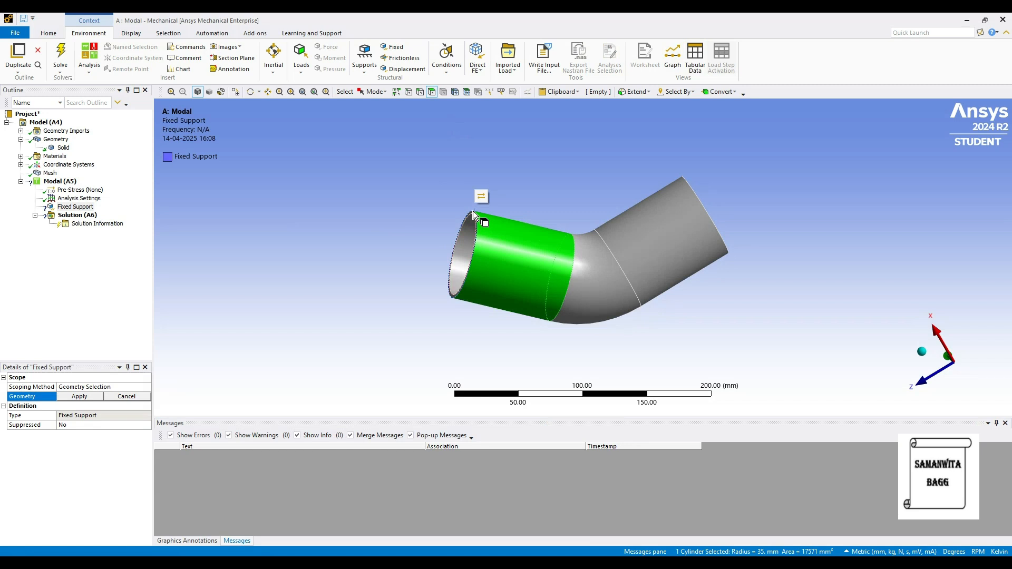
click(76, 398)
Solve the modal analysis and generate evaluated total deformation results for all six modes
right_click(85, 216)
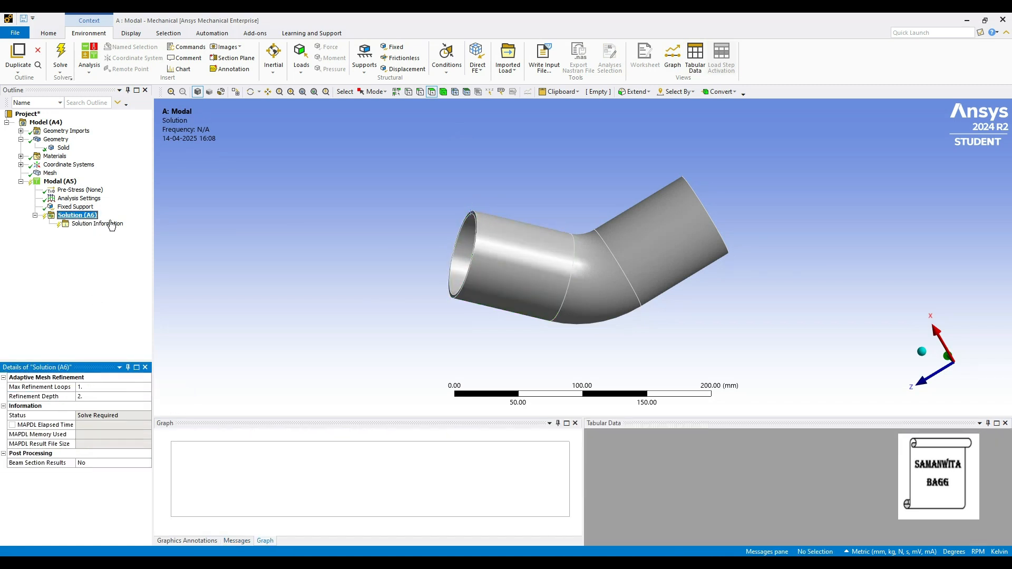
click(130, 233)
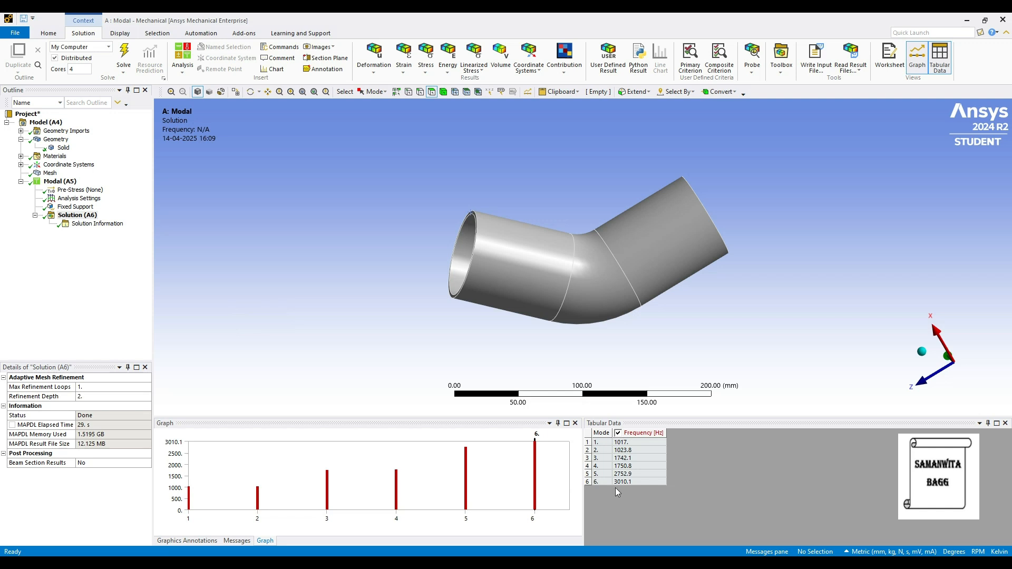
right_click(551, 476)
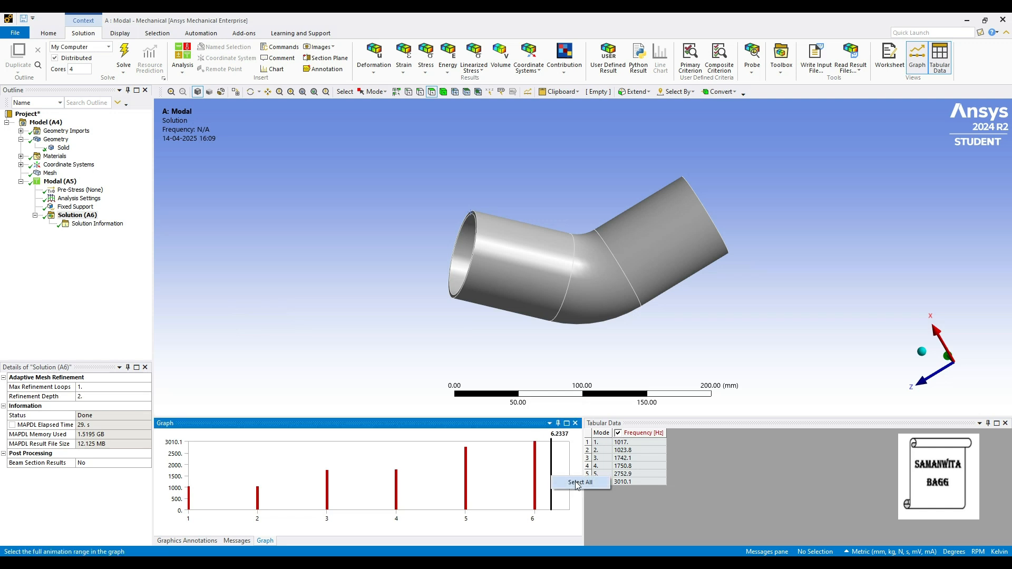
click(580, 481)
right_click(552, 475)
click(585, 480)
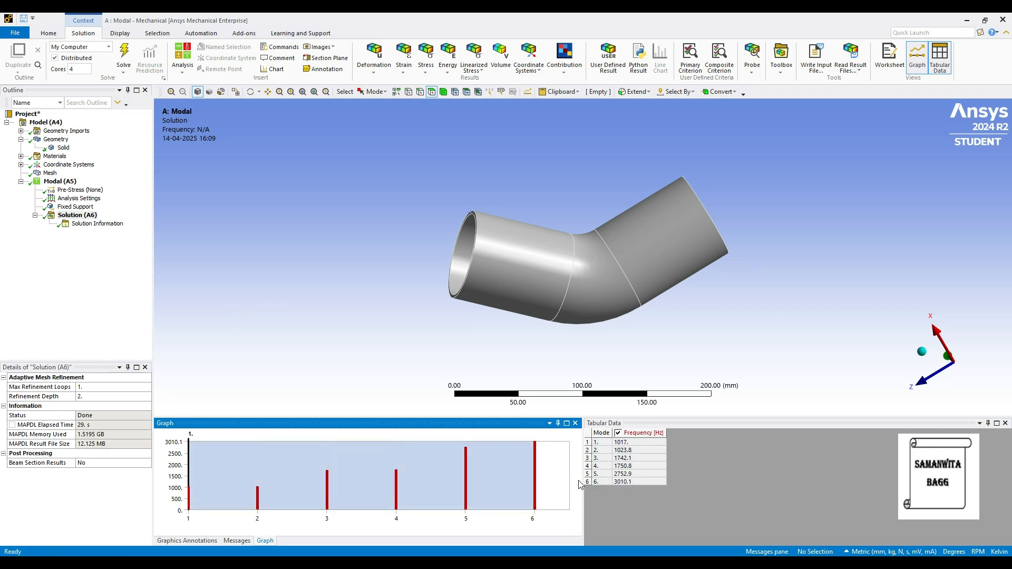
click(77, 215)
click(124, 68)
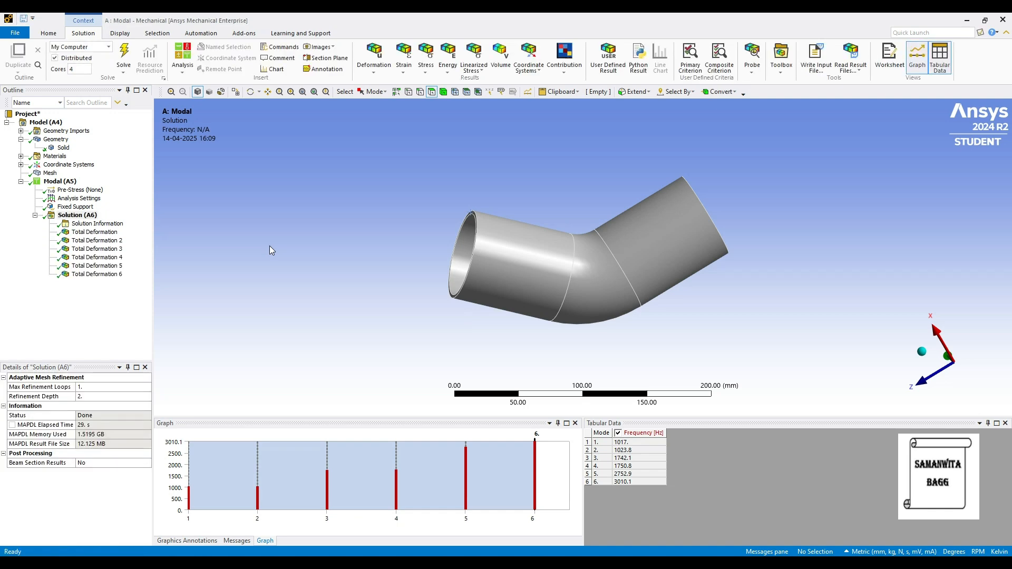
Display the first mode's Total Deformation and play its animation while examining the pipe from different angles
click(94, 232)
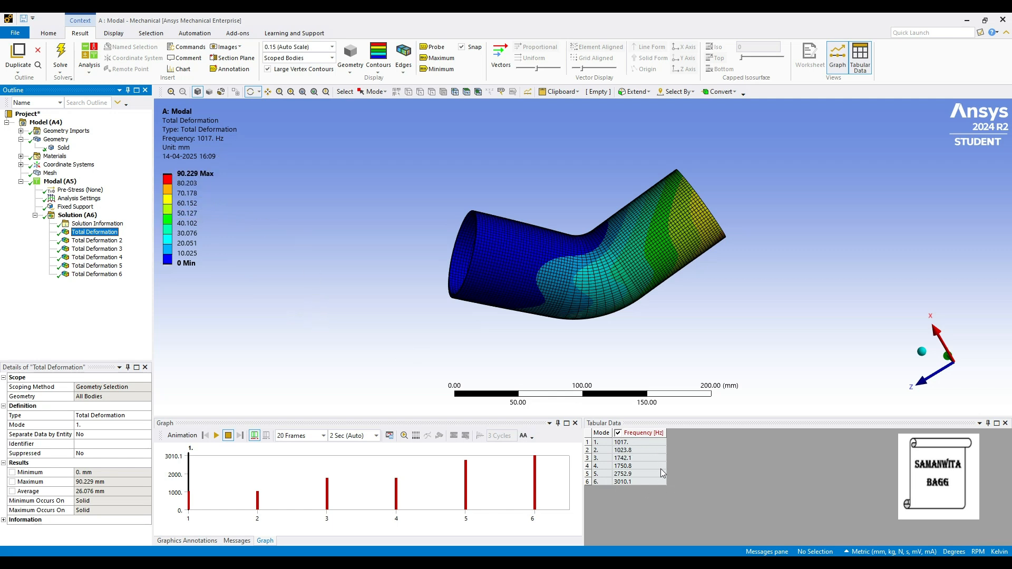
drag(535, 307, 531, 295)
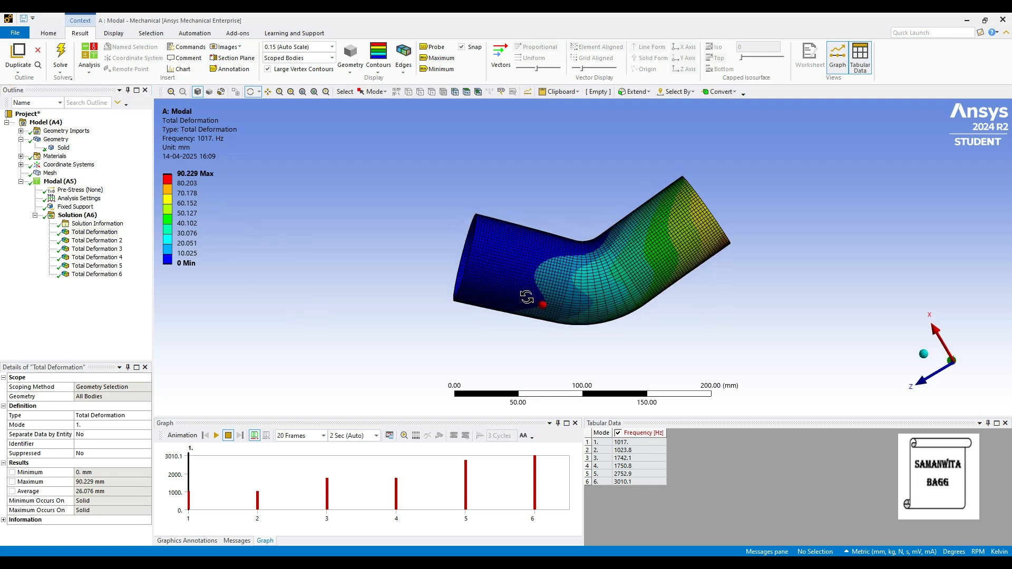
drag(578, 317, 590, 320)
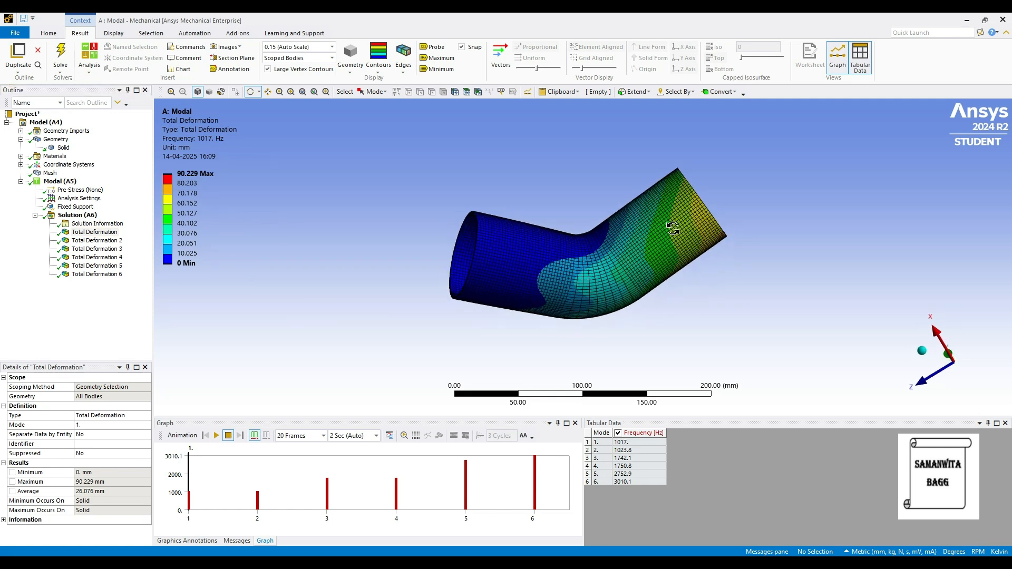
click(216, 435)
mouse_move(646, 332)
mouse_down()
mouse_move(655, 325)
mouse_move(599, 336)
mouse_up()
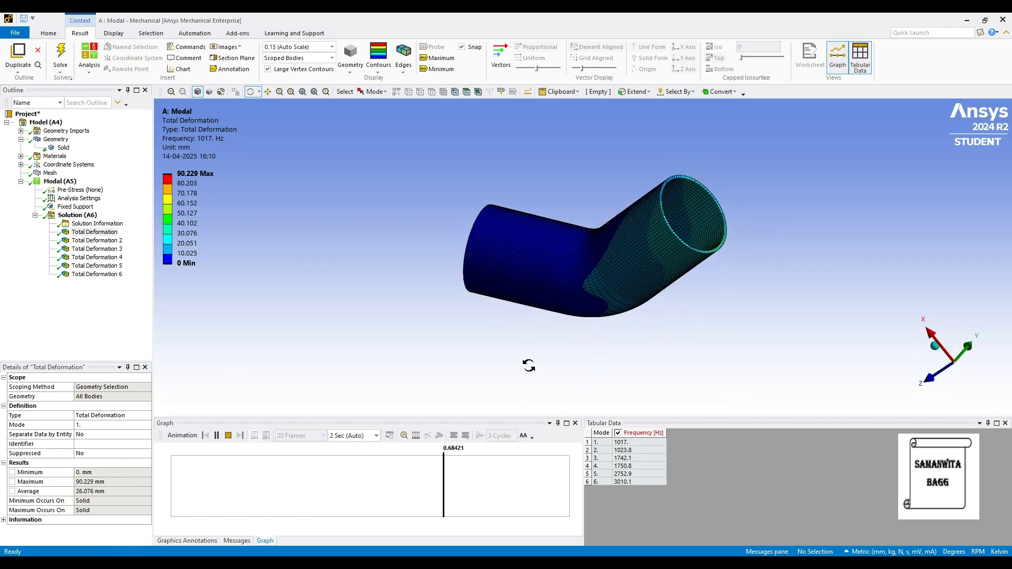
click(216, 435)
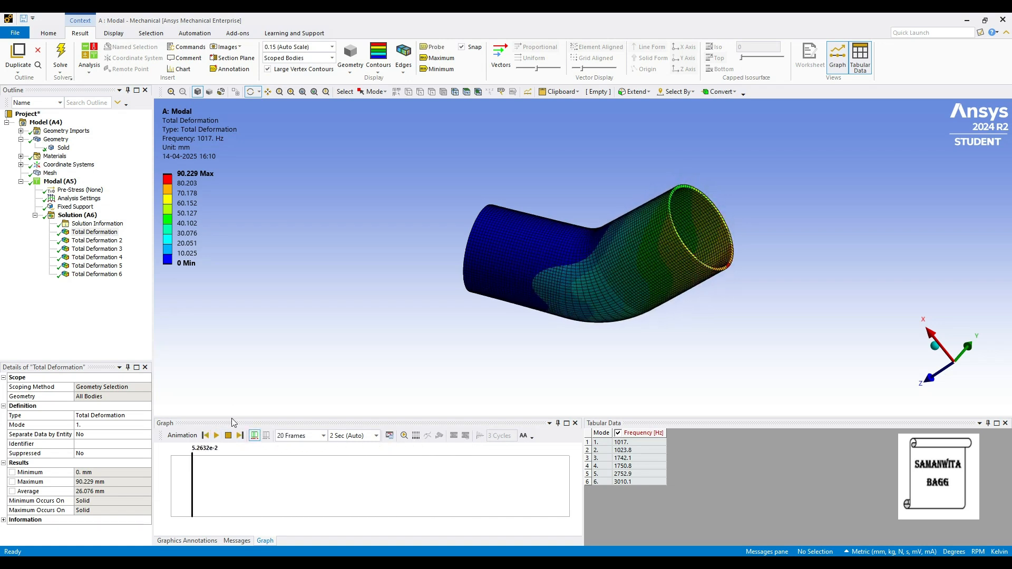
Examine the Total Deformation 2 and Total Deformation 3 mode shapes by animating each one in turn
click(87, 240)
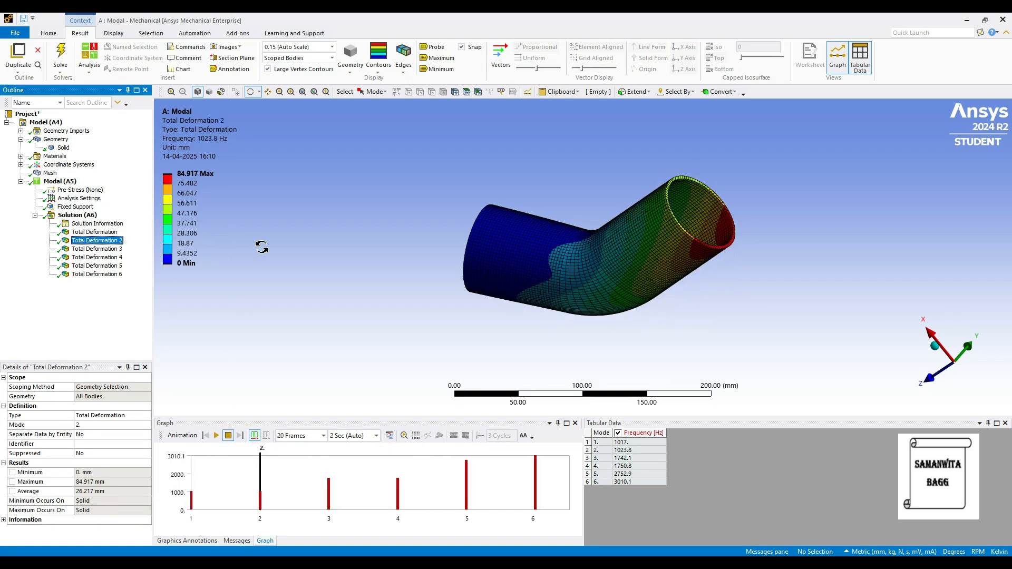
click(216, 435)
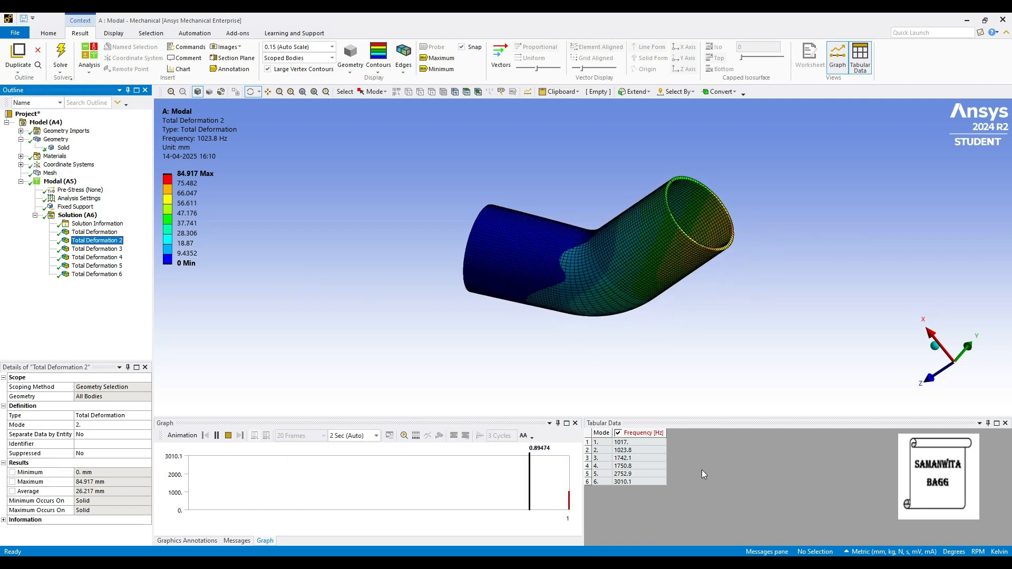
key(Down)
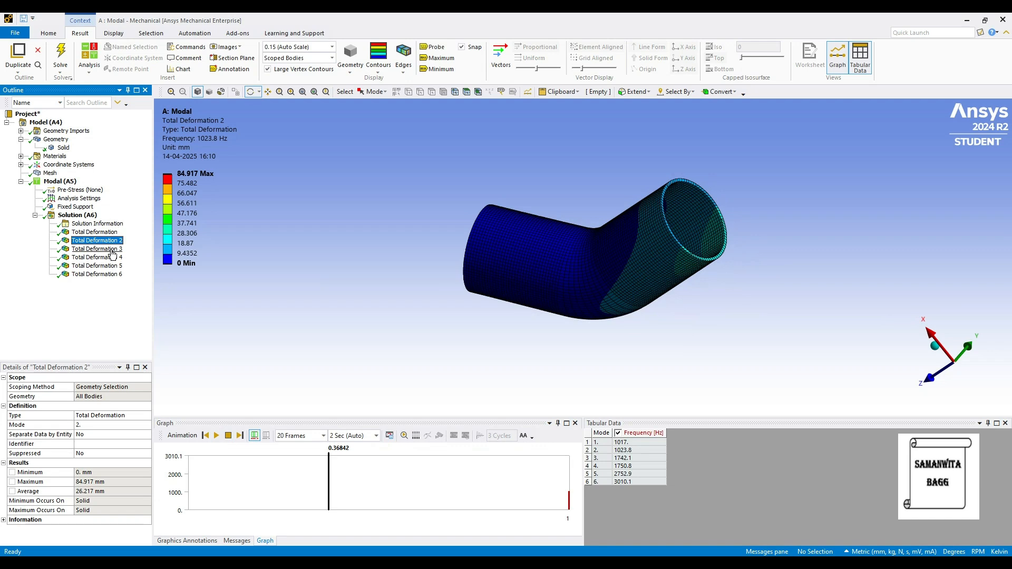
click(216, 435)
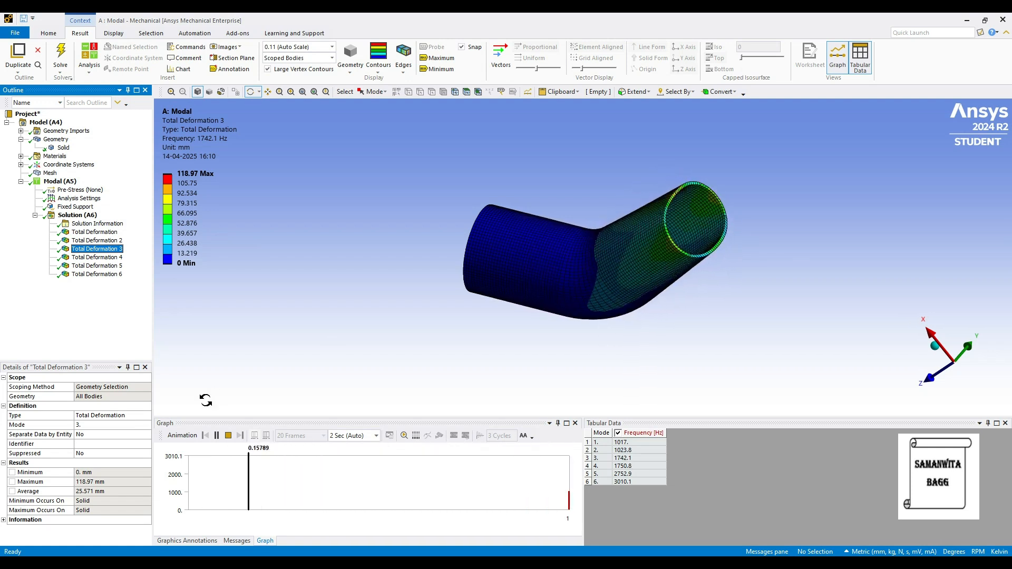
Display Total Deformation 4 and play its mode shape animation, pausing it after viewing
click(108, 258)
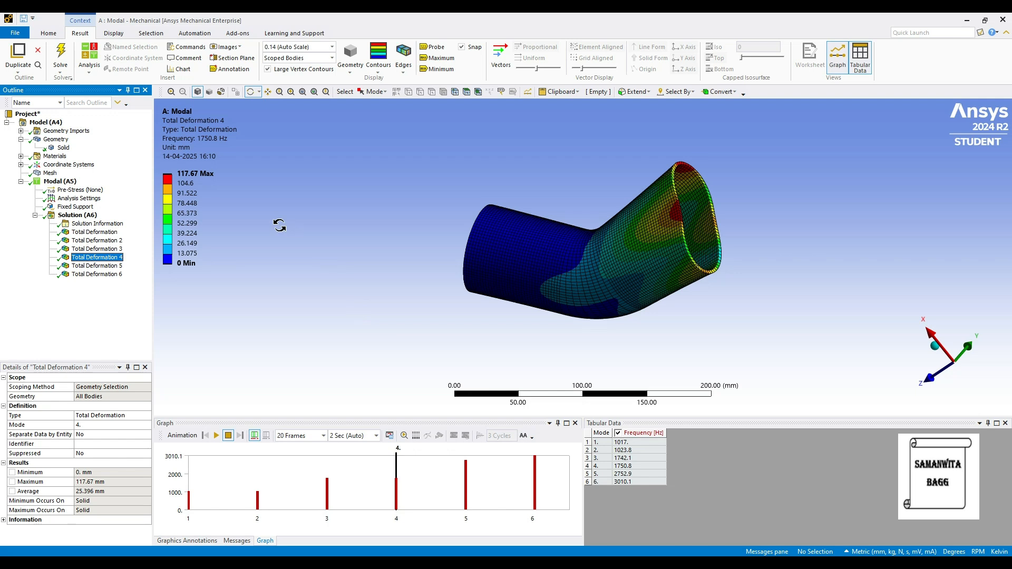
click(216, 435)
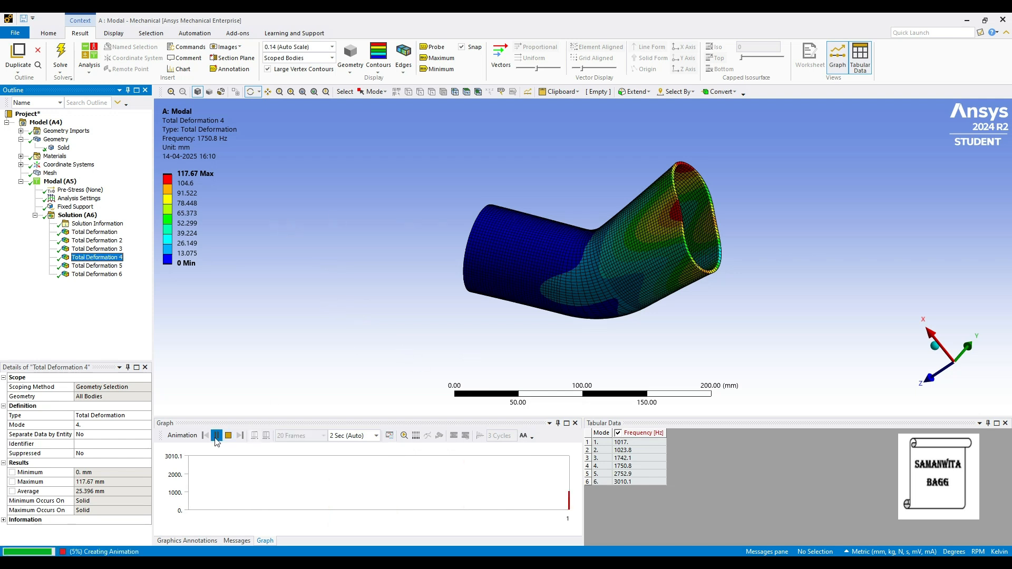
click(216, 435)
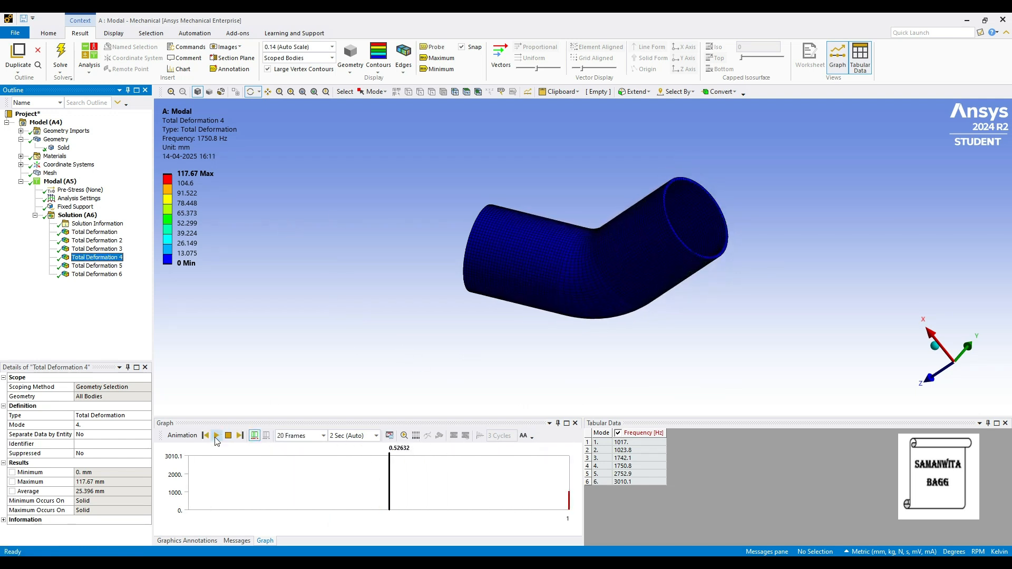
Examine the Total Deformation 5 and Total Deformation 6 mode shapes by animating and pausing each one in turn
click(108, 267)
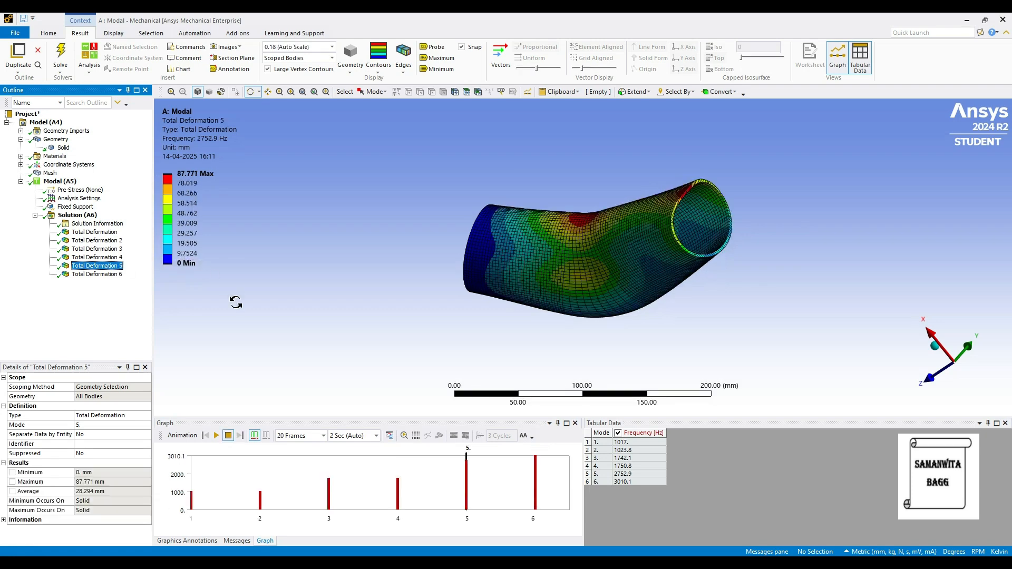
click(216, 435)
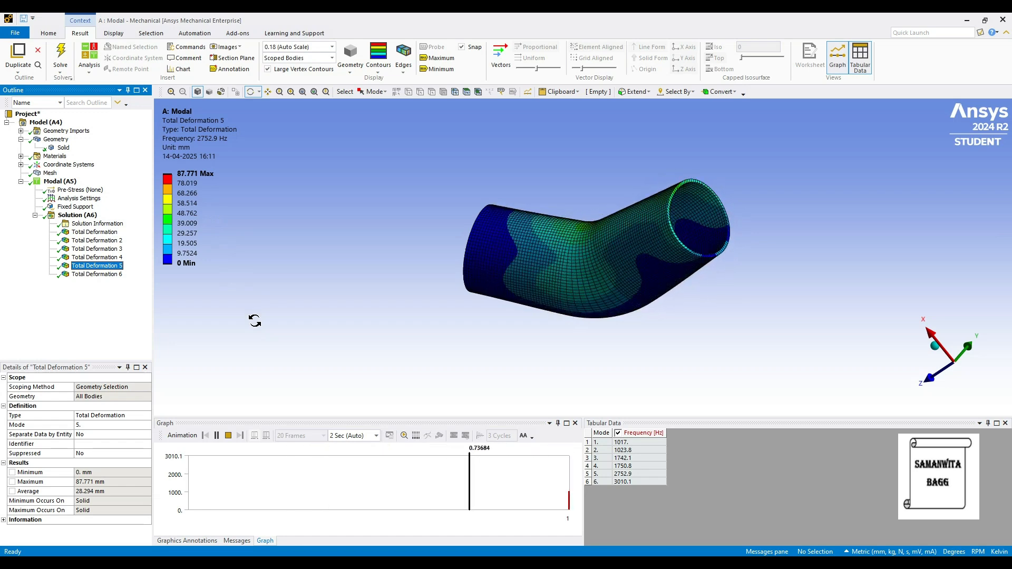
click(218, 435)
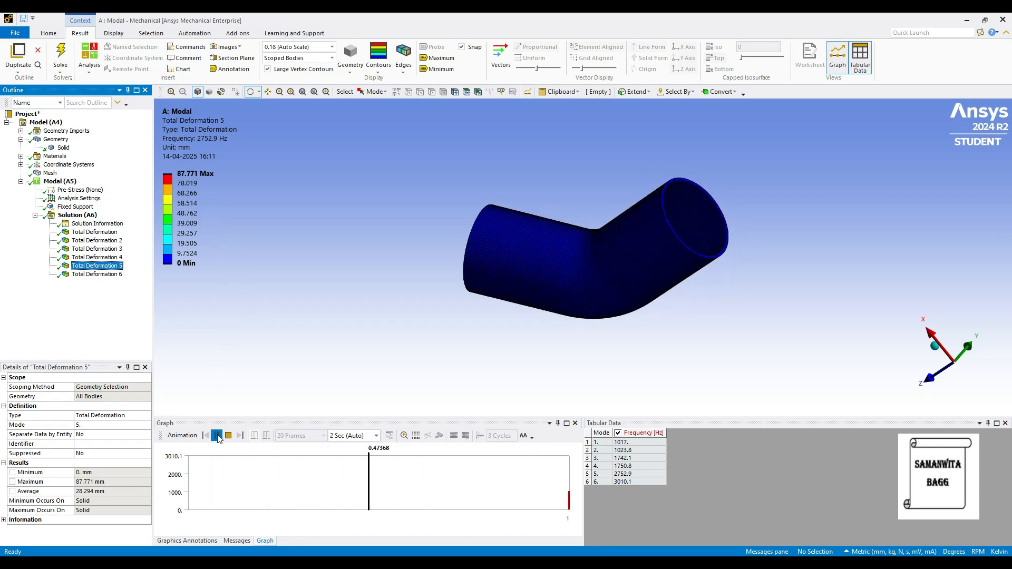
click(96, 274)
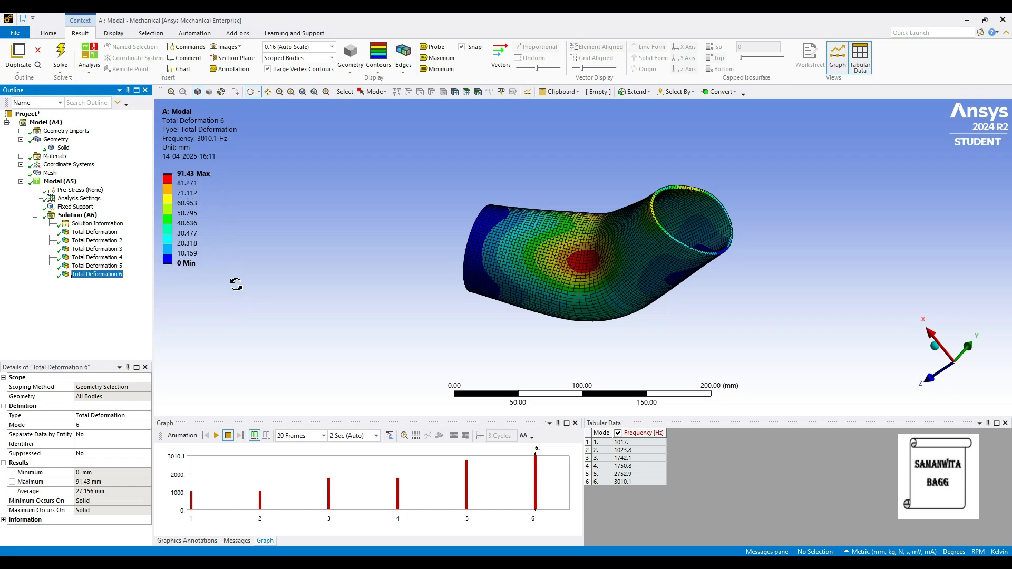
click(216, 435)
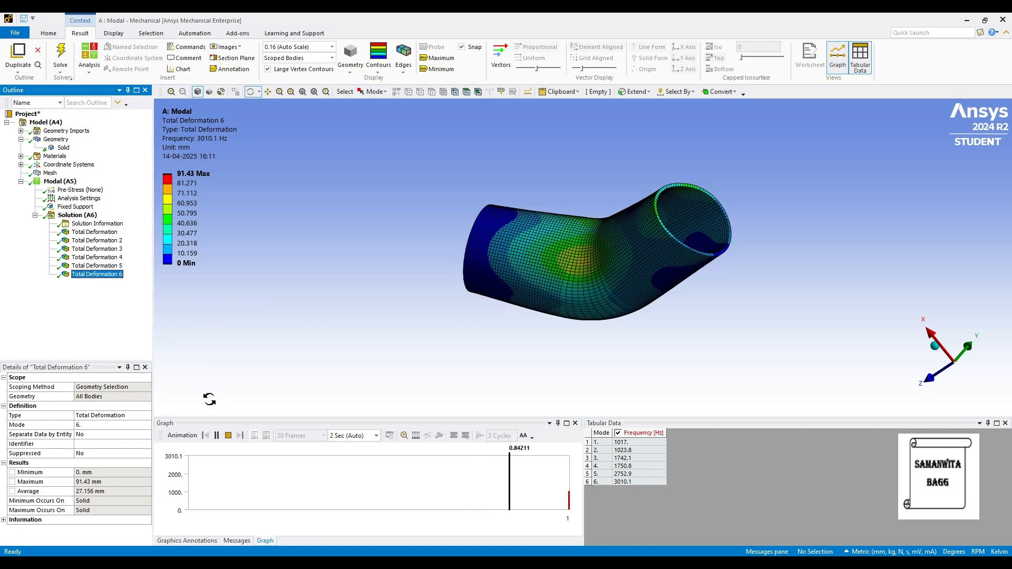
click(216, 435)
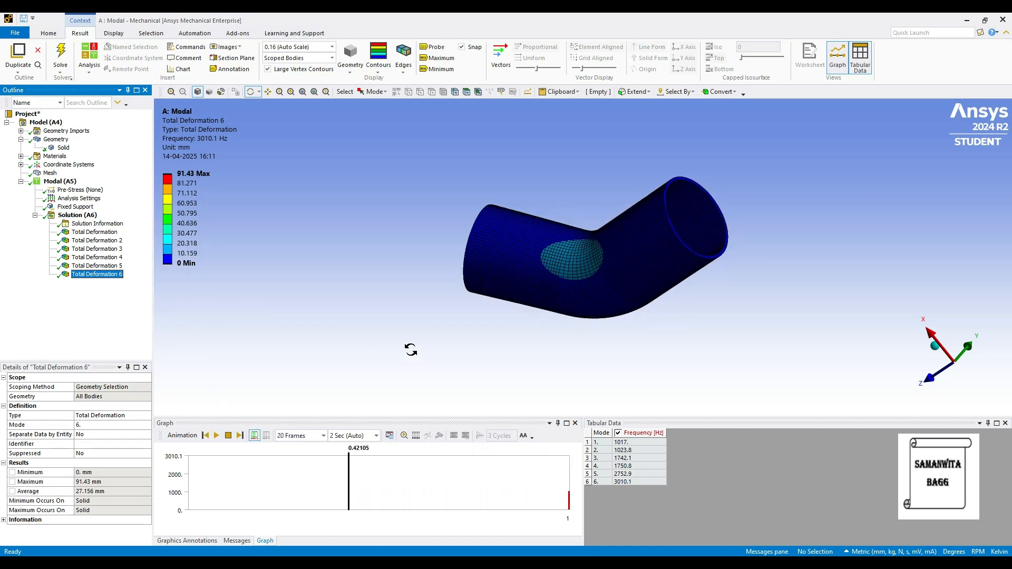
drag(652, 339, 657, 337)
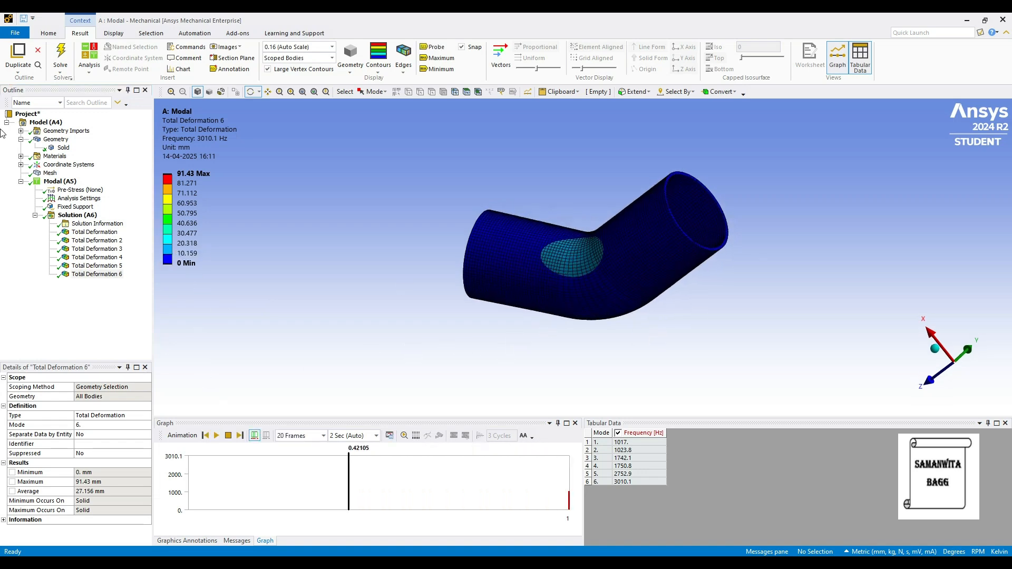
Assign CPVC as the material of the pipe's Solid body and solve the modal analysis again
click(55, 157)
click(63, 148)
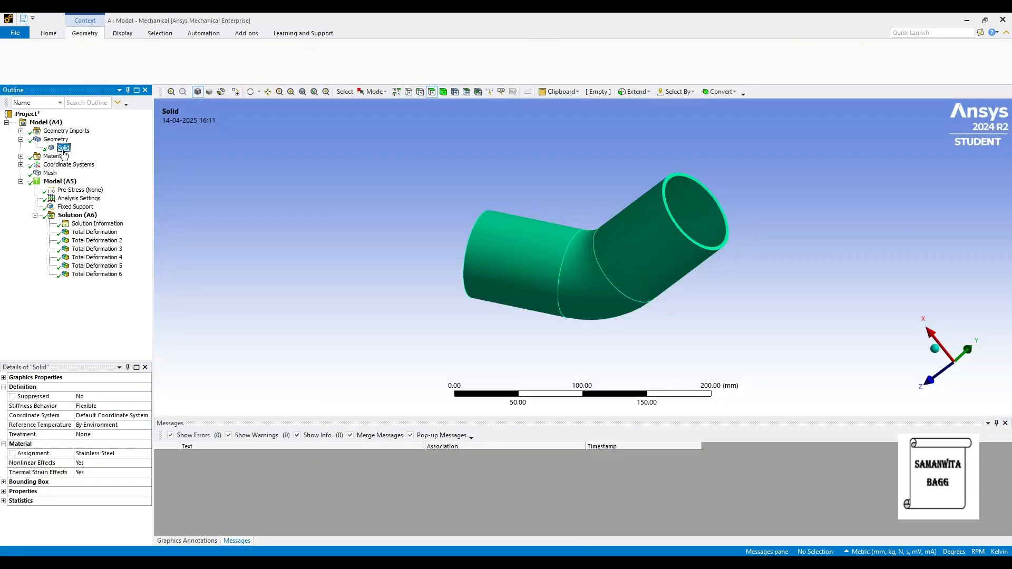
click(121, 453)
click(147, 454)
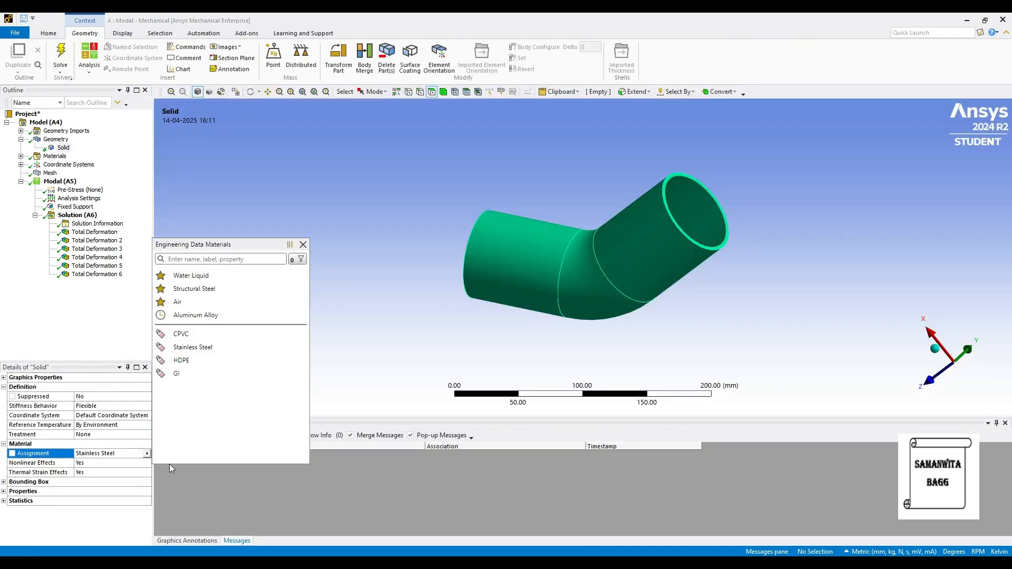
click(219, 334)
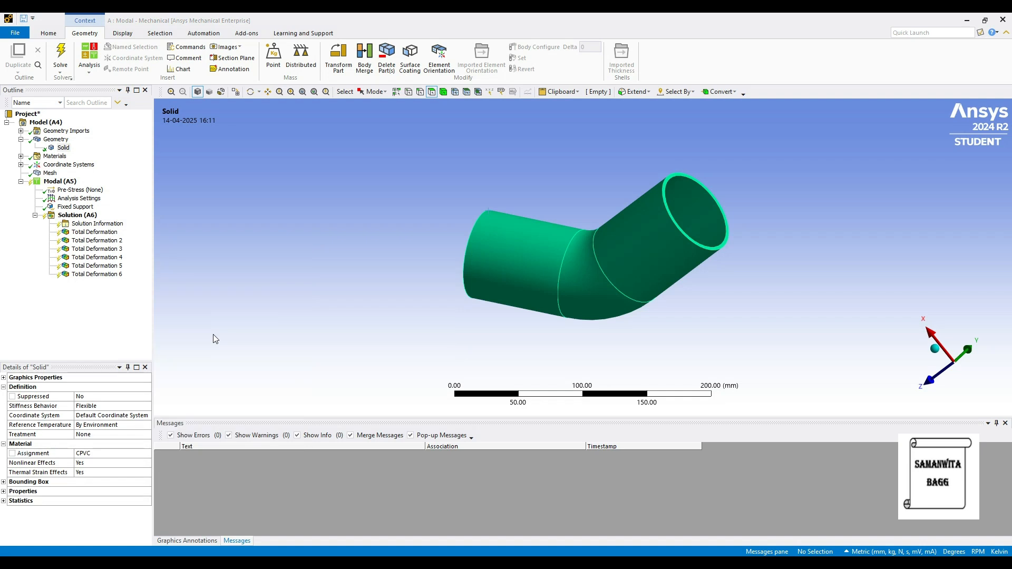
click(78, 215)
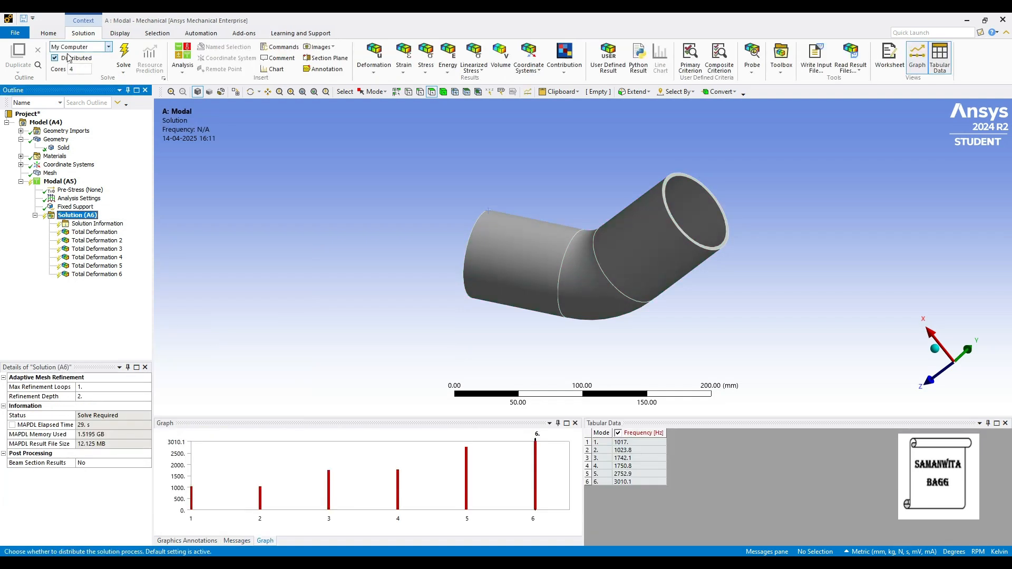
click(126, 55)
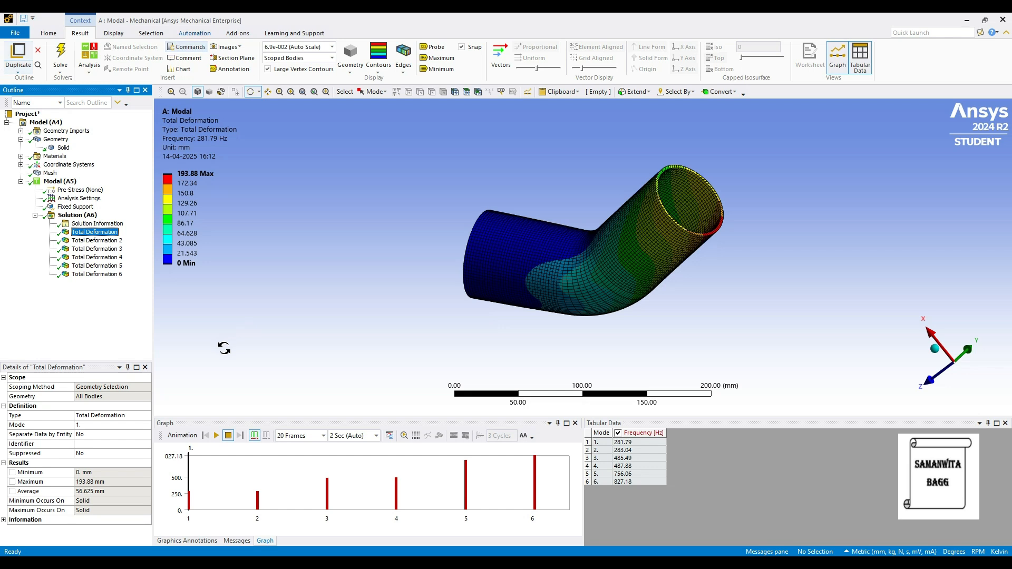
Animate the first CPVC mode shape, pause it, and examine the Total Deformation 2 through Total Deformation 6 results in turn
click(217, 436)
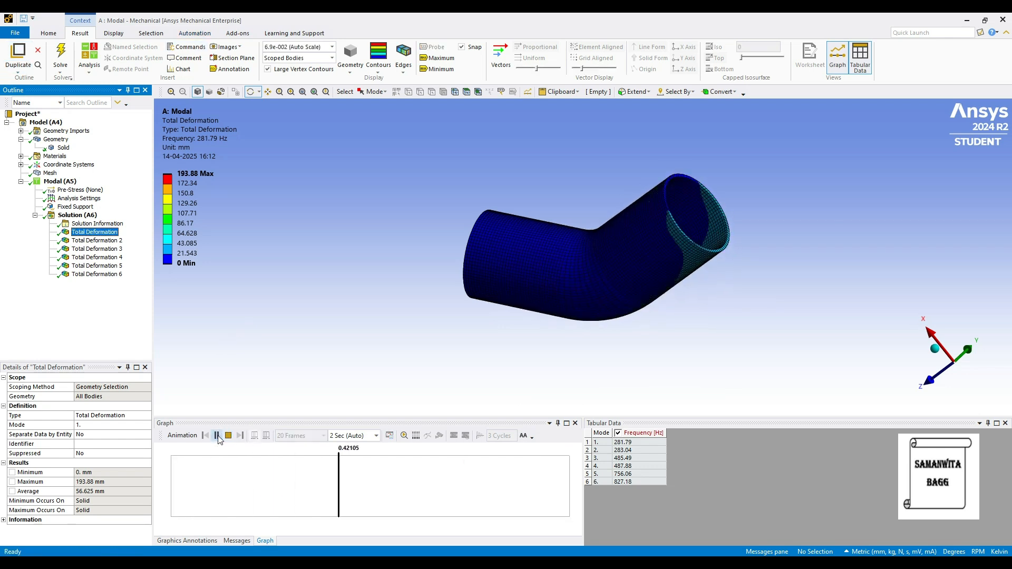
click(217, 437)
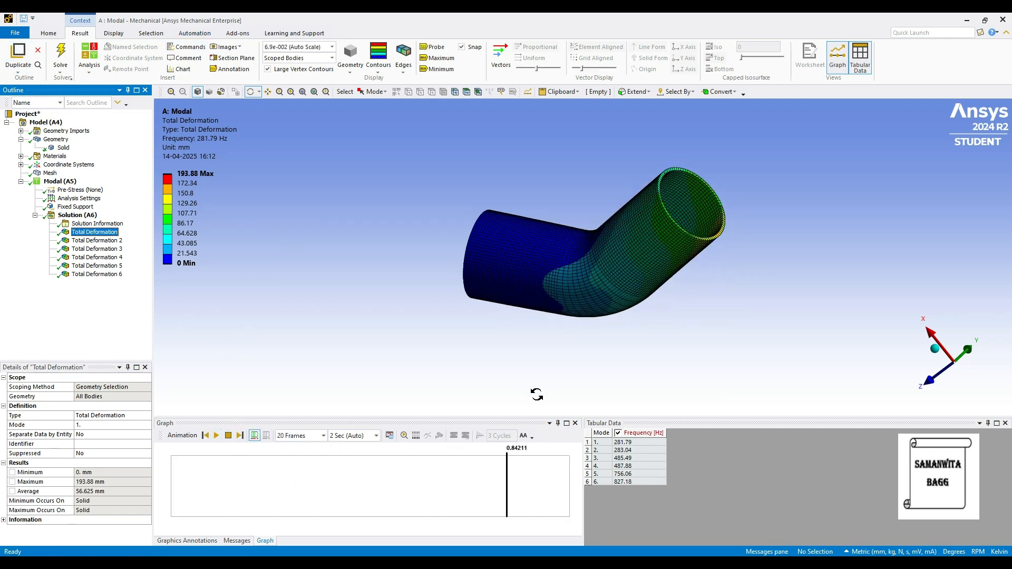
click(116, 242)
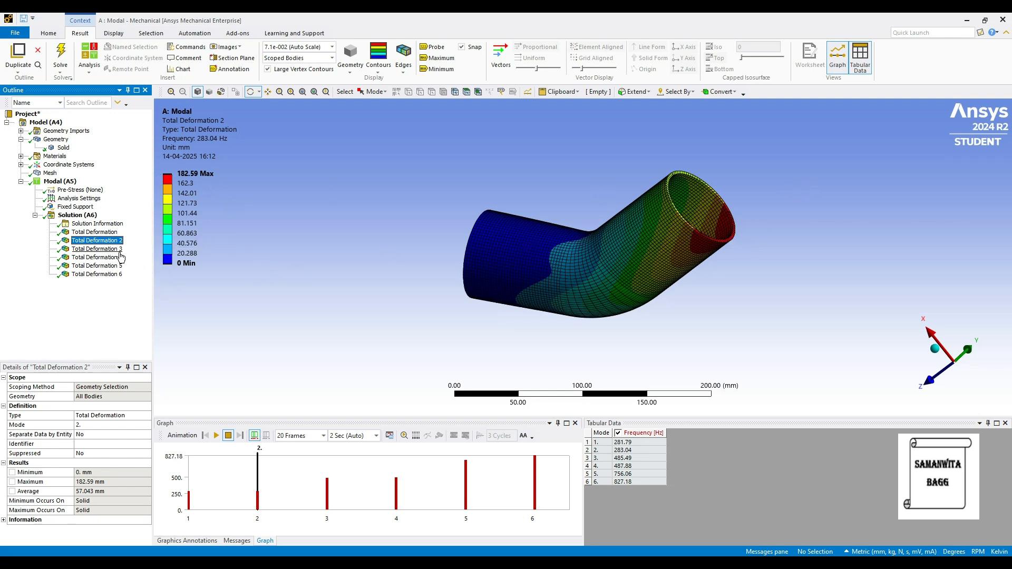
click(97, 249)
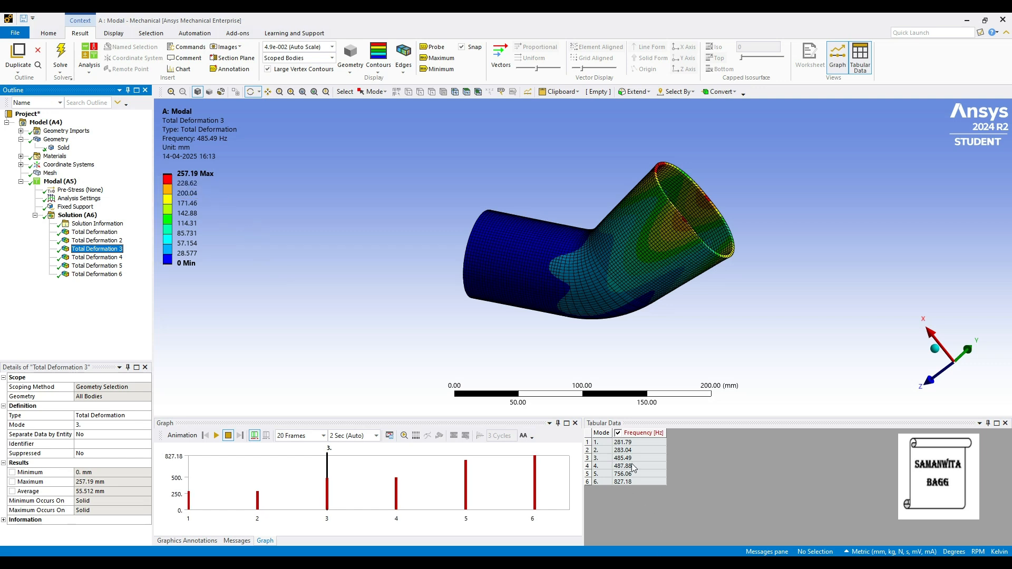
click(97, 257)
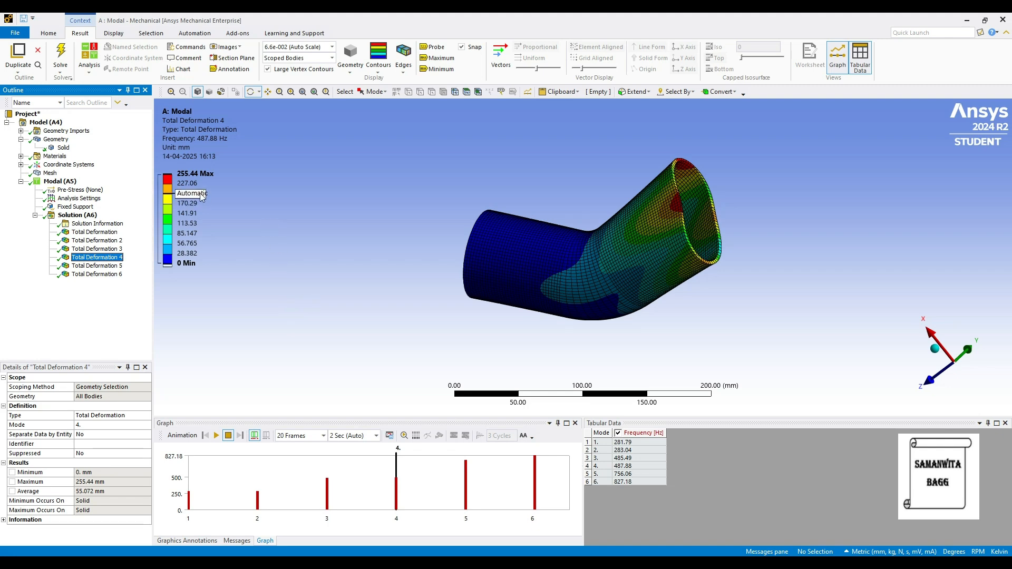
click(103, 265)
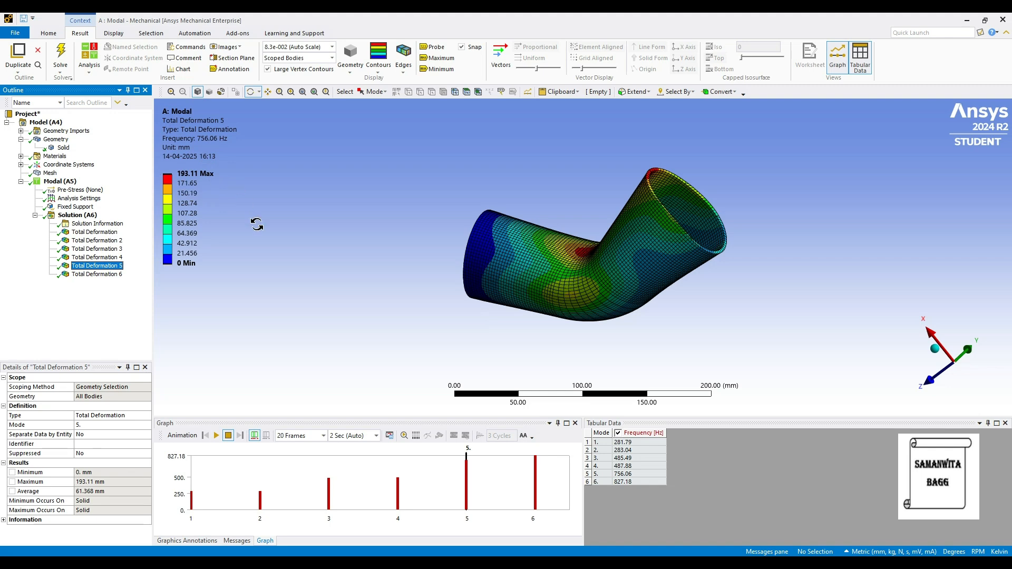
click(120, 275)
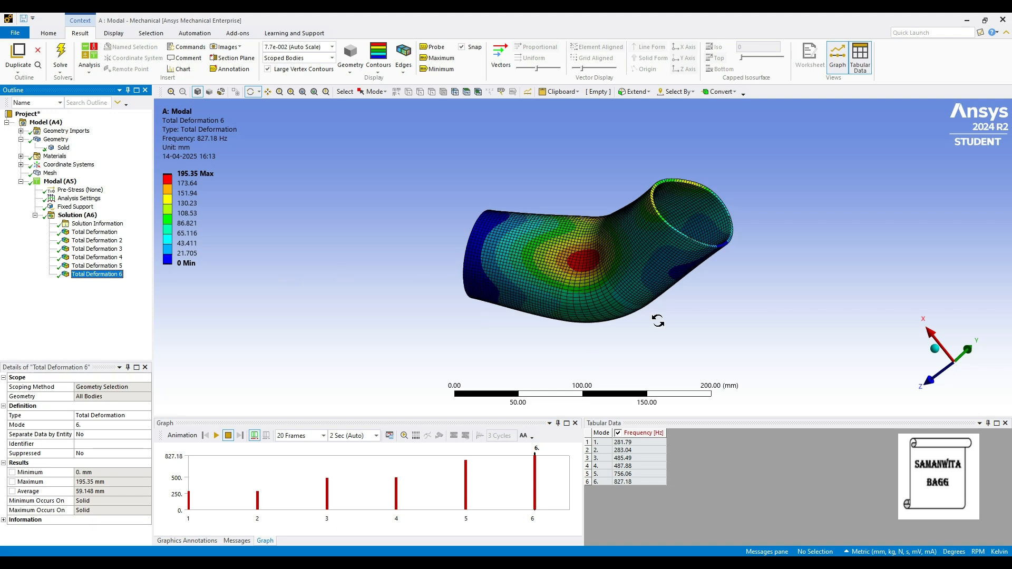
drag(665, 319, 665, 289)
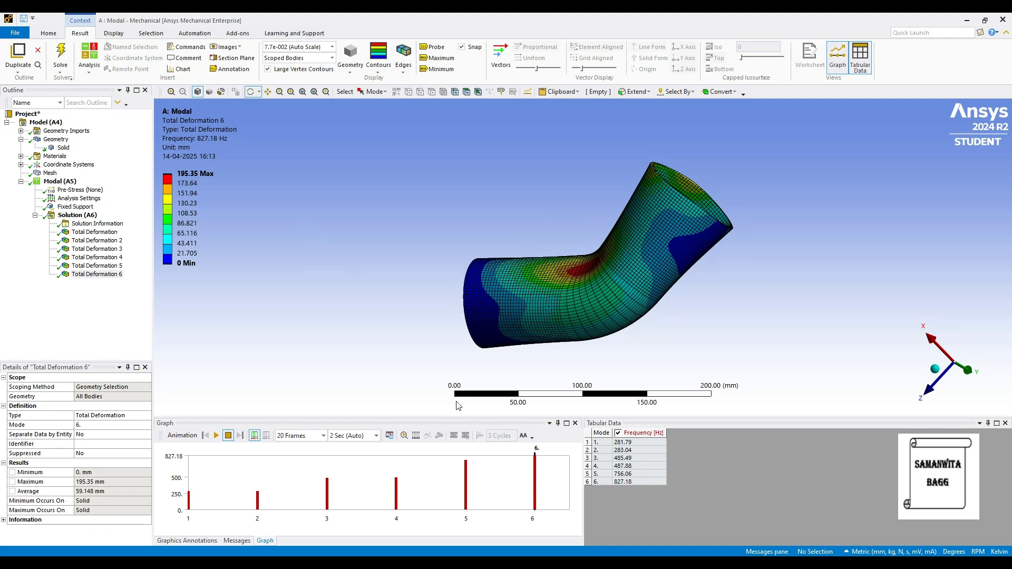
Change the Solid body's material assignment to HDPE and re-solve the modal analysis
click(50, 173)
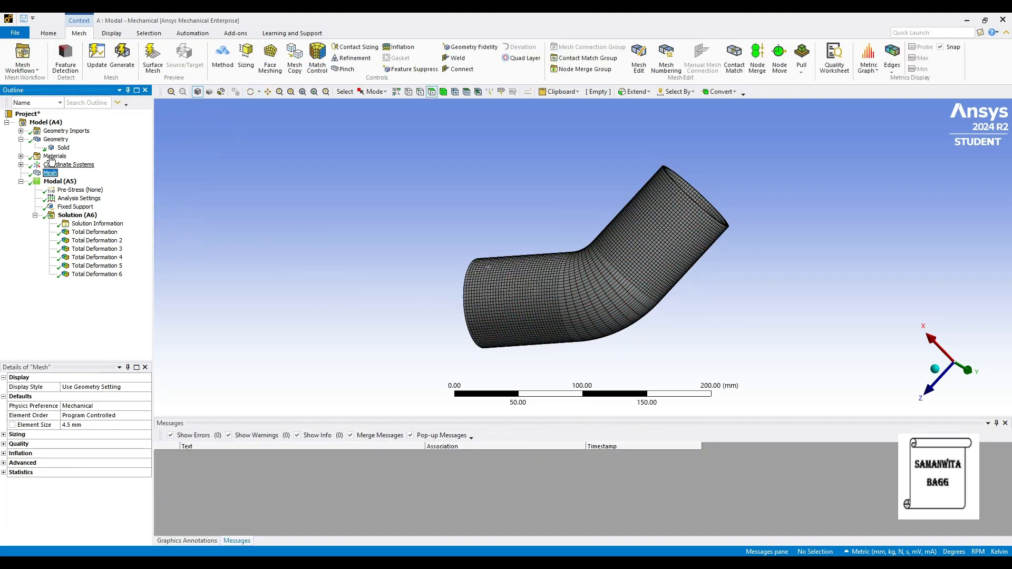
click(64, 149)
click(148, 453)
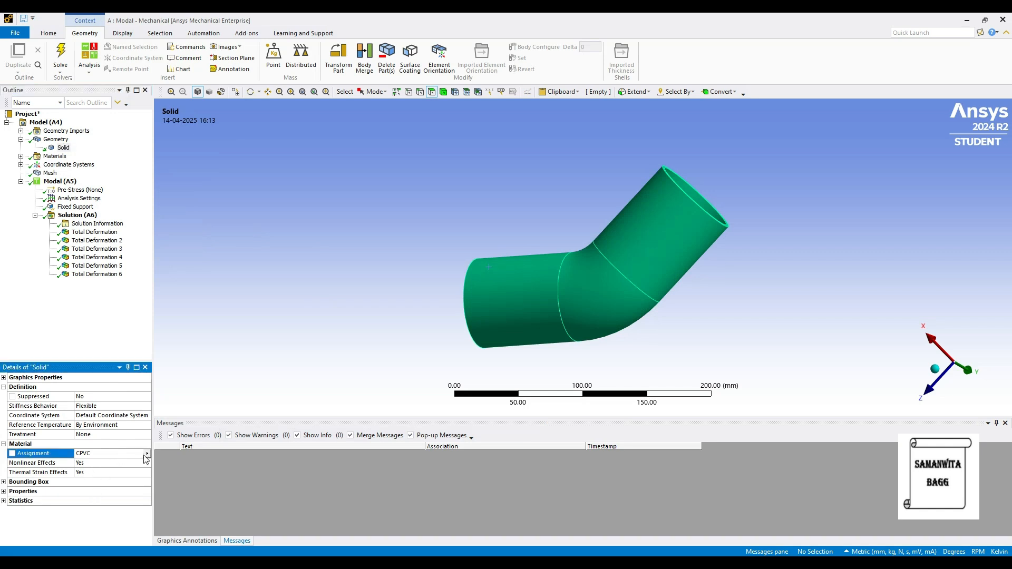
click(148, 454)
click(218, 364)
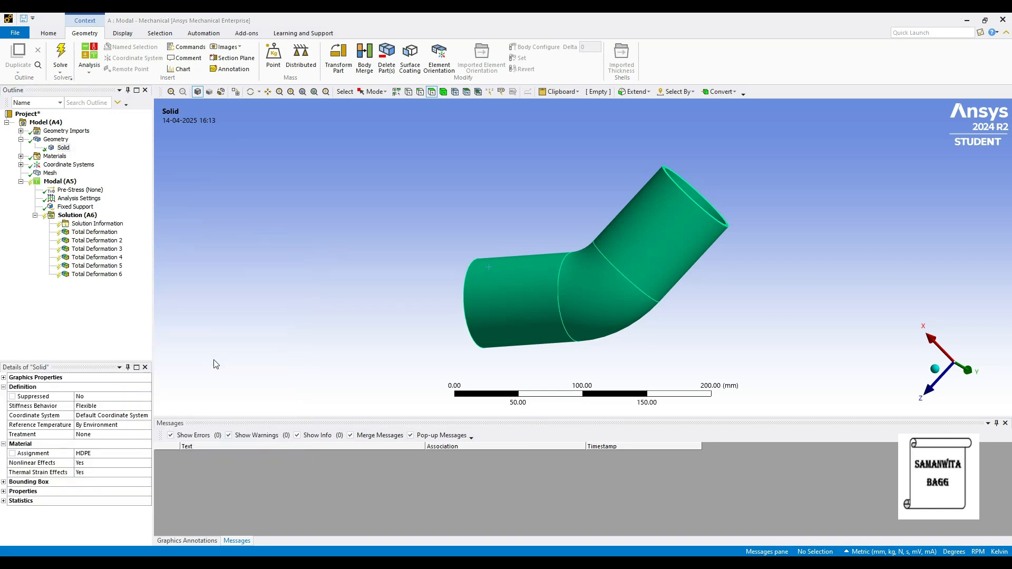
click(77, 215)
click(124, 54)
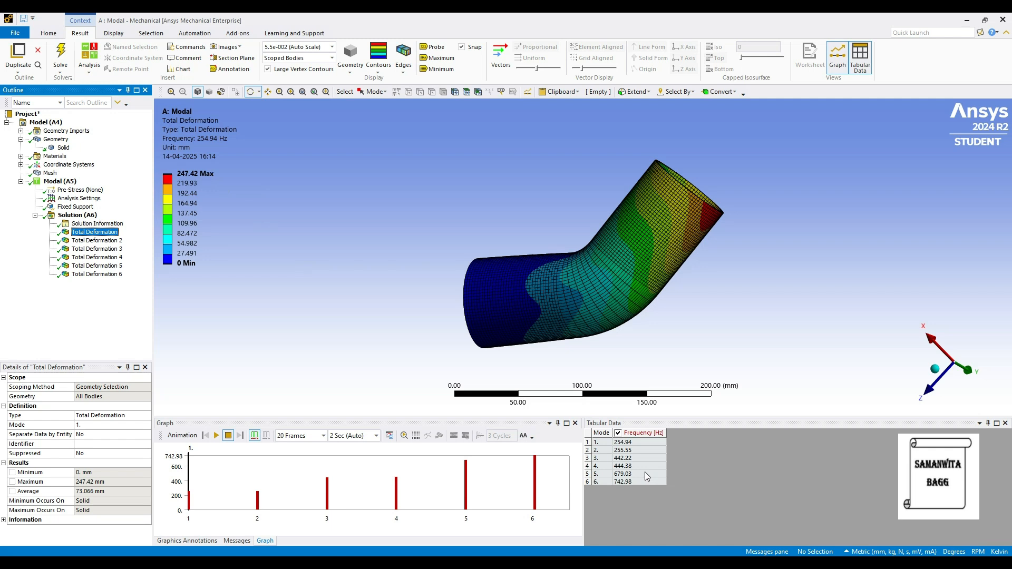
Examine the HDPE mode shapes and frequencies from Total Deformation 2 through Total Deformation 6
click(87, 241)
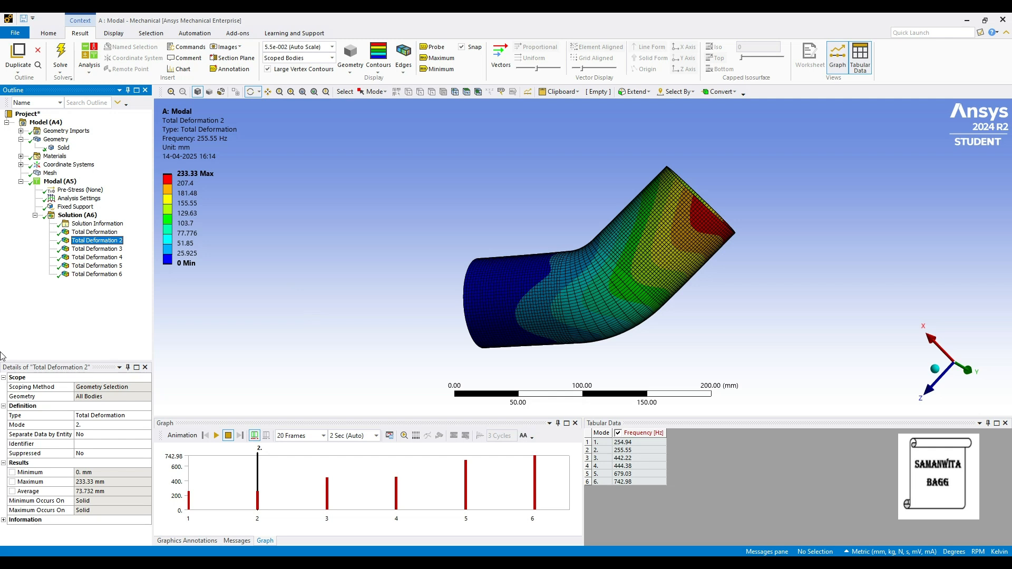
click(108, 252)
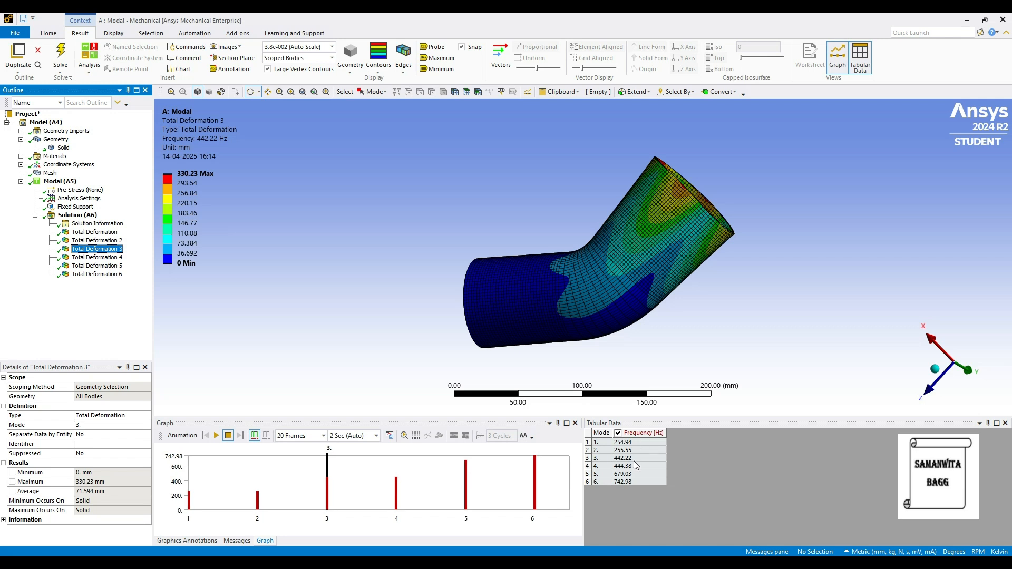
click(100, 257)
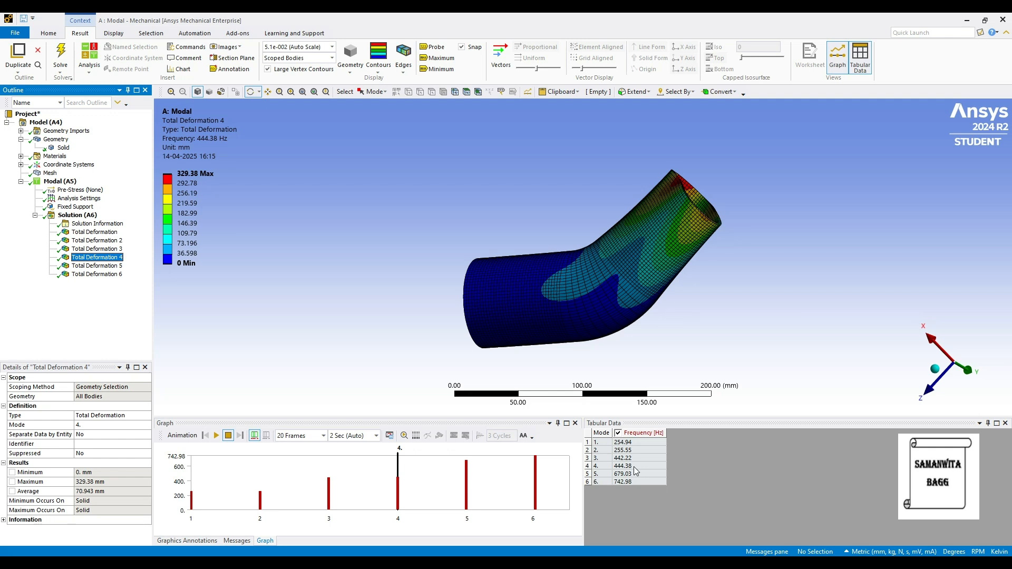
click(97, 266)
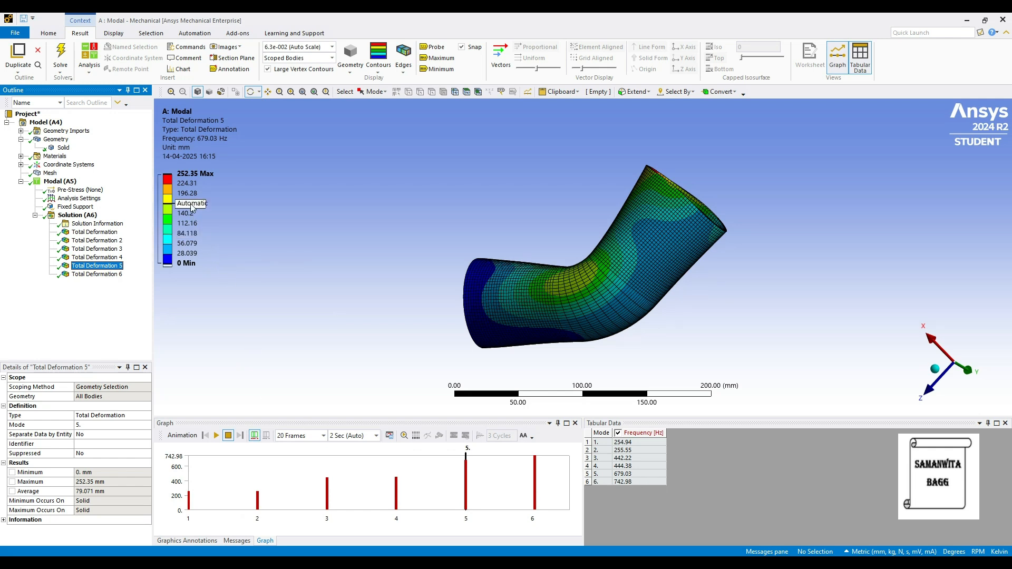
click(97, 274)
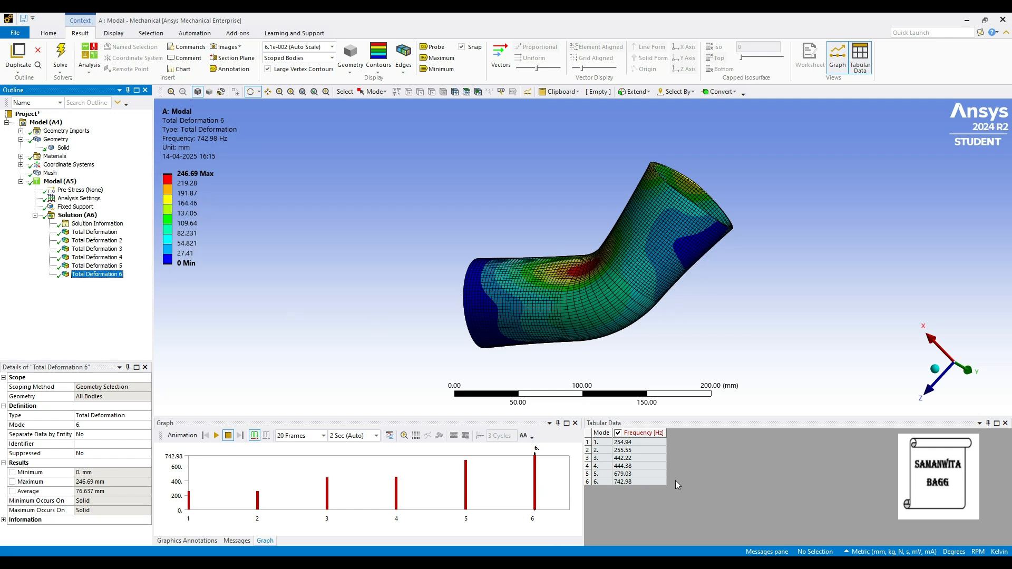
Set the Solid body's material to GI and run the modal solution with it
click(50, 173)
click(64, 148)
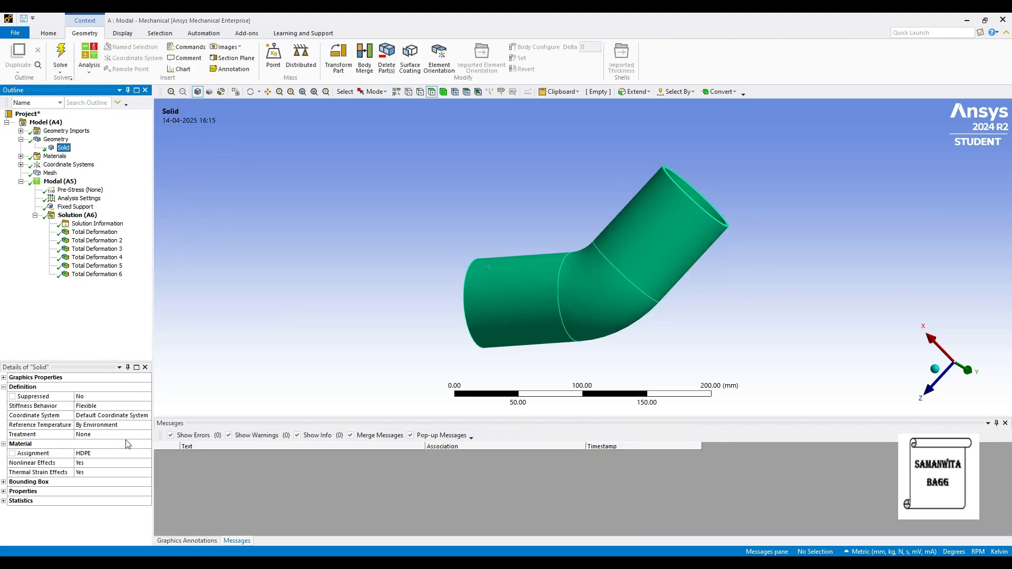
click(129, 453)
click(147, 453)
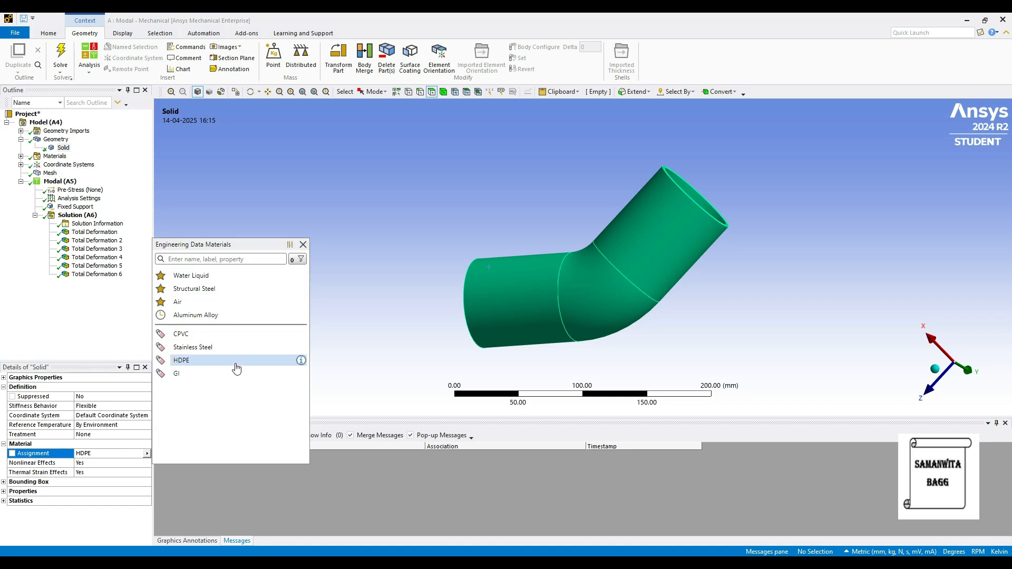
click(194, 375)
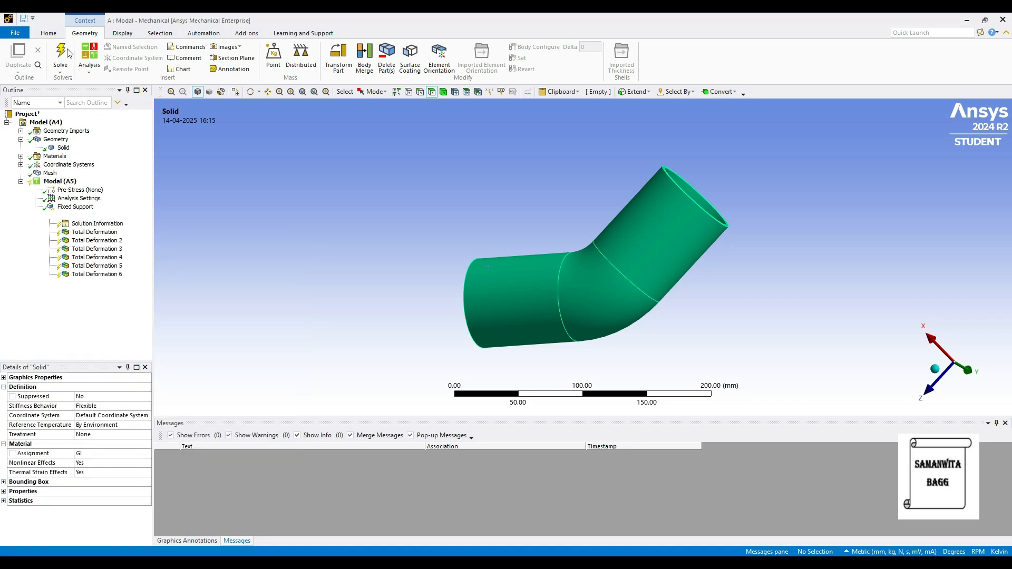
click(66, 49)
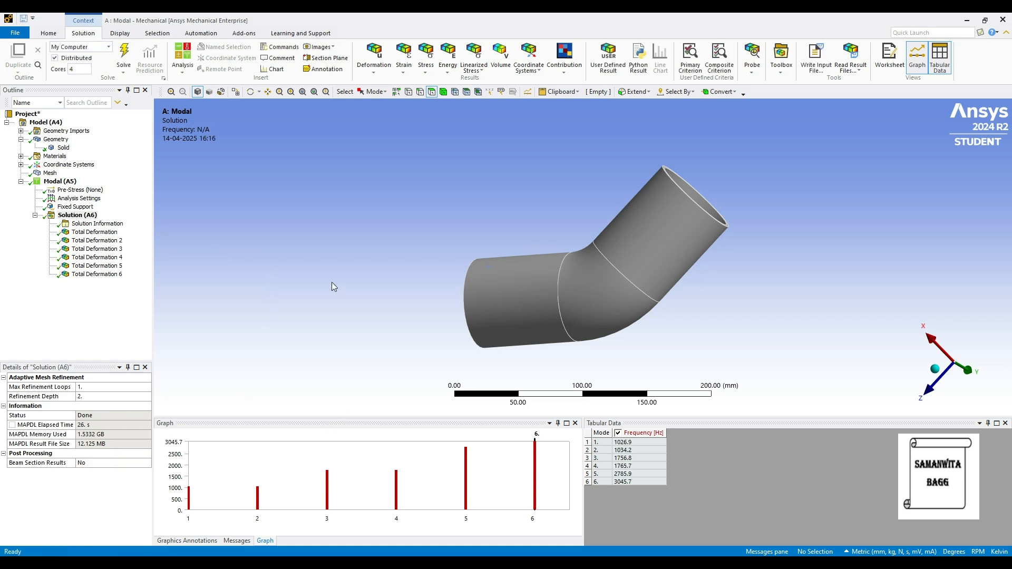
Examine the GI mode shapes one after another, from the first Total Deformation result through Total Deformation 4
click(95, 233)
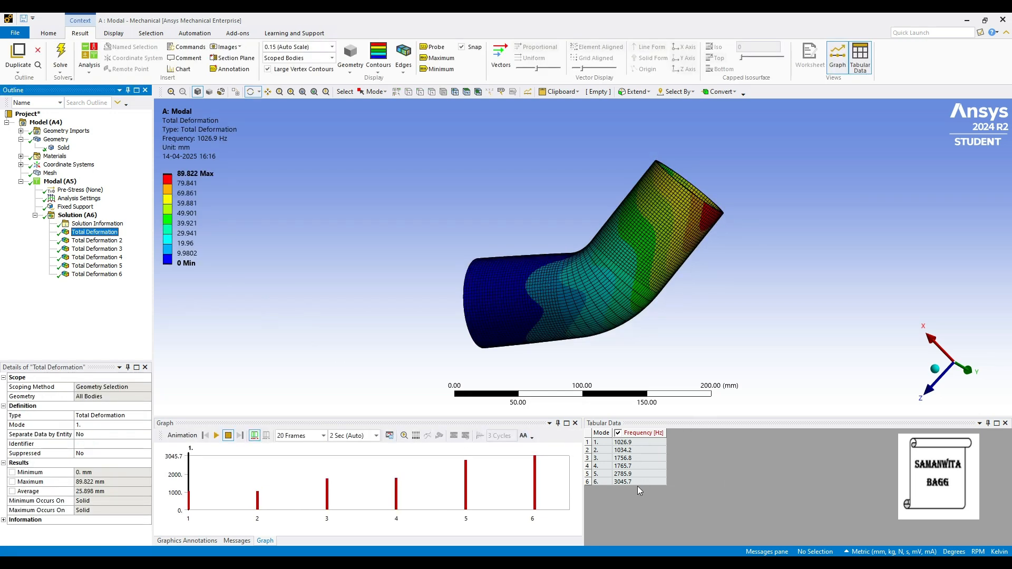
click(115, 241)
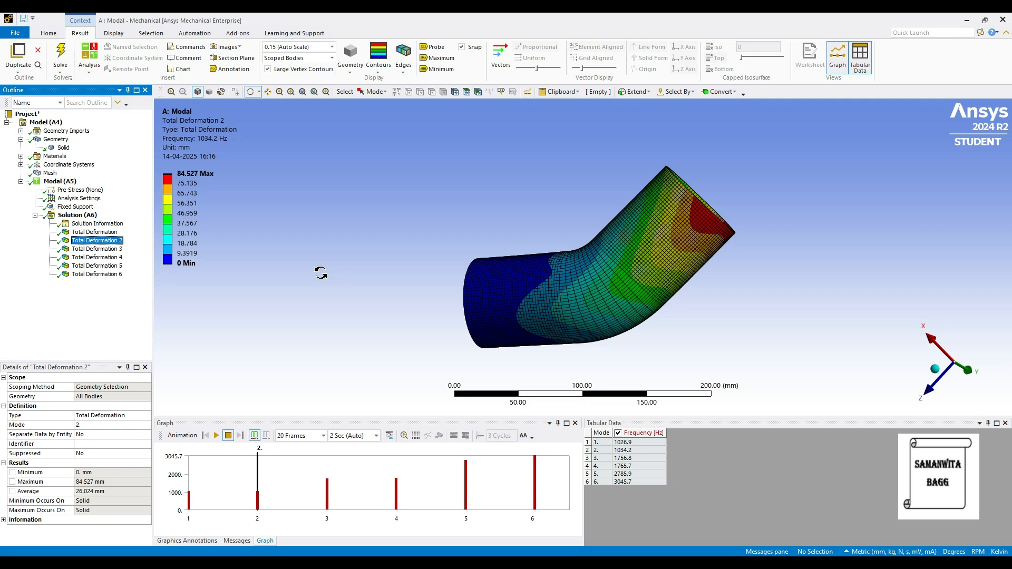
key(Down)
key(Down)
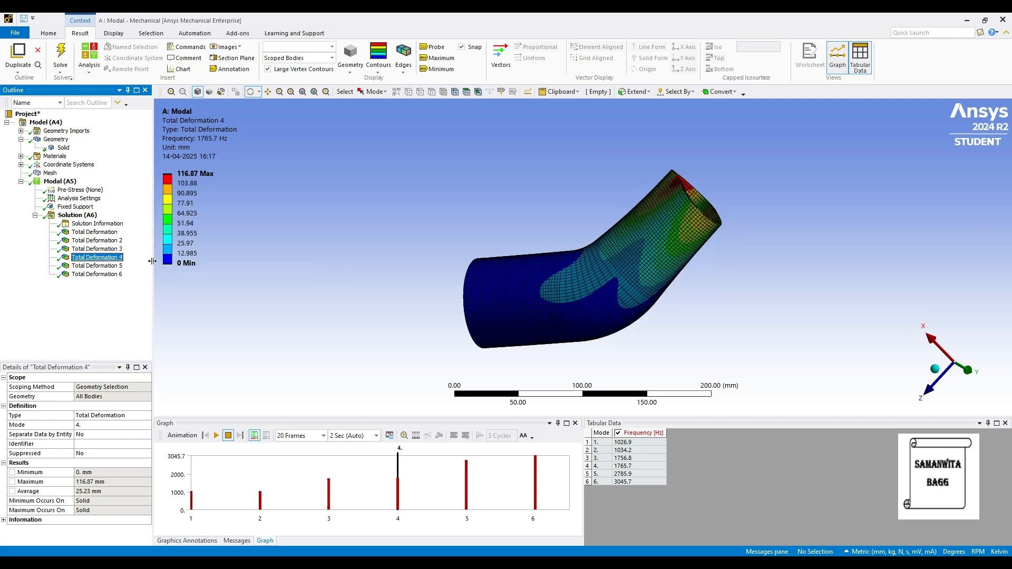